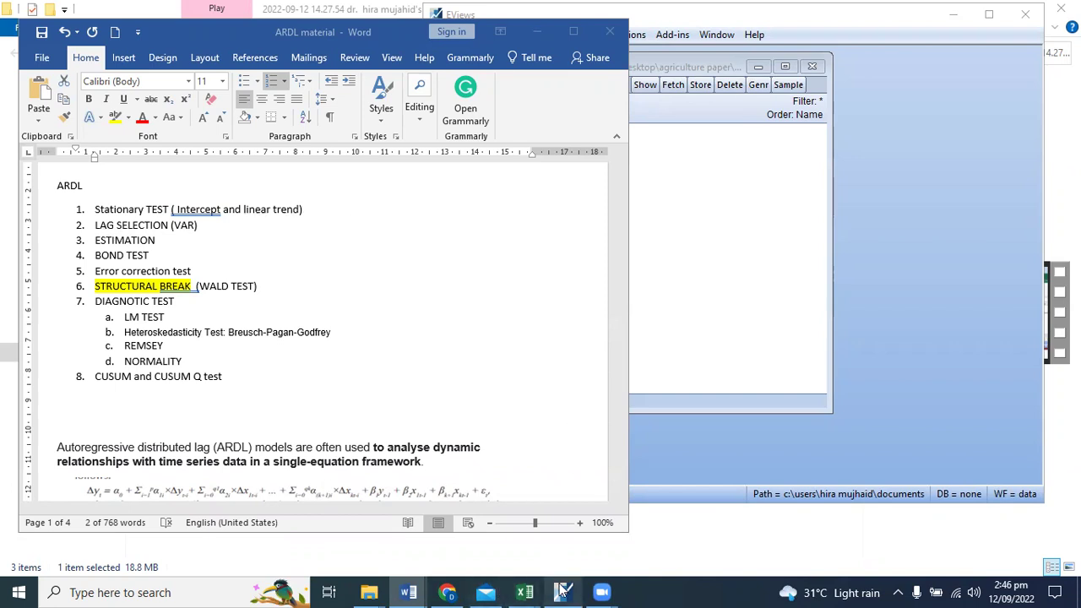
Bring the EViews DATA workfile forward and open the actions menu for the iagr, cc and inf series.
left_click(562, 592)
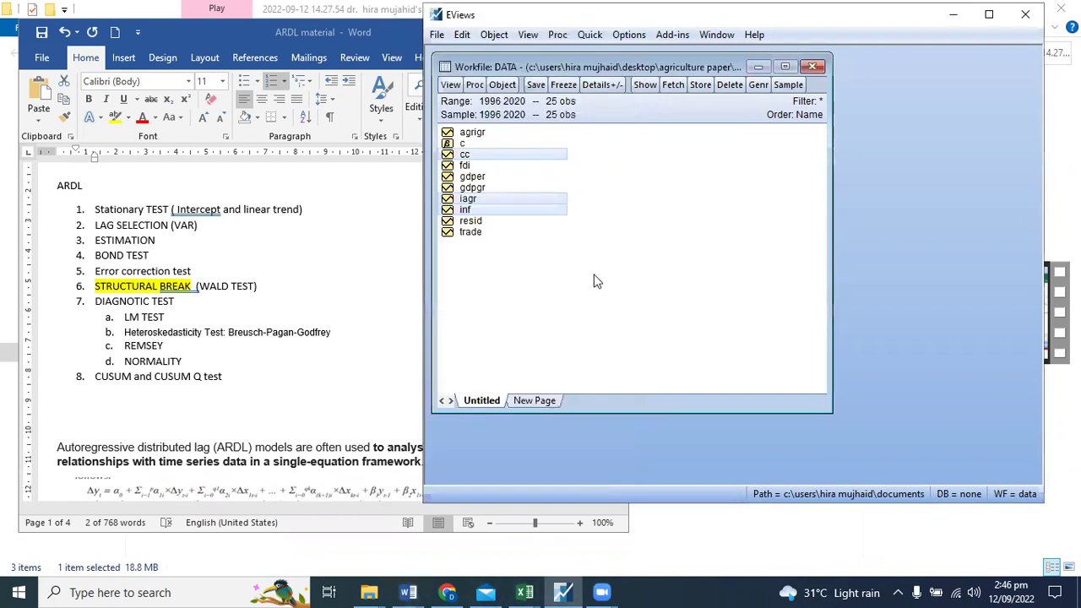
right_click(535, 211)
mouse_move(557, 221)
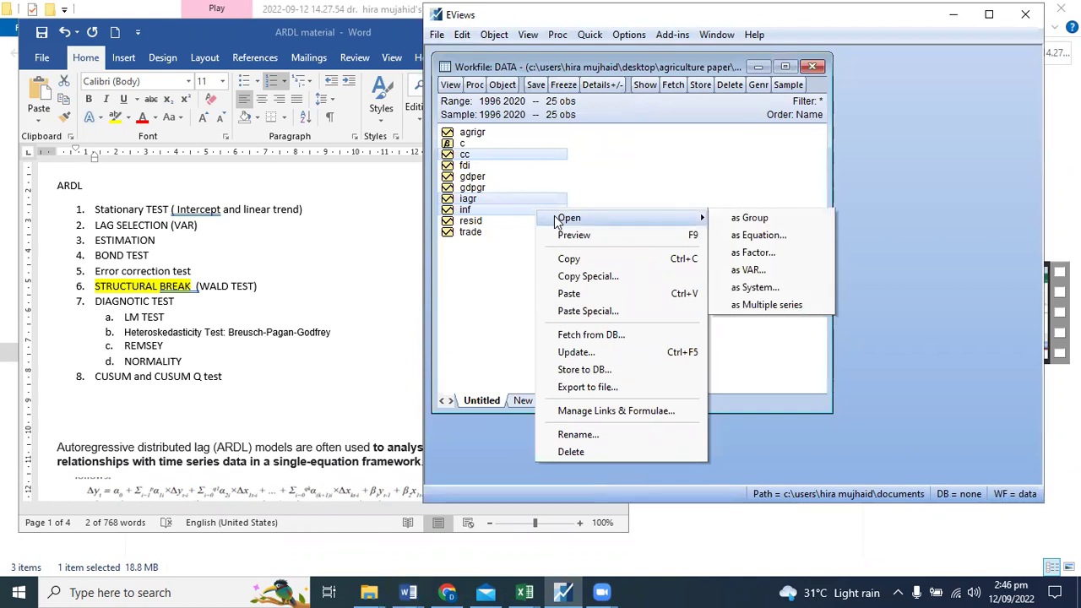
Estimate the iagr, cc, inf VAR and show its Lag Length Criteria table for 2 lags, widened to show the SC and HQ columns.
left_click(748, 270)
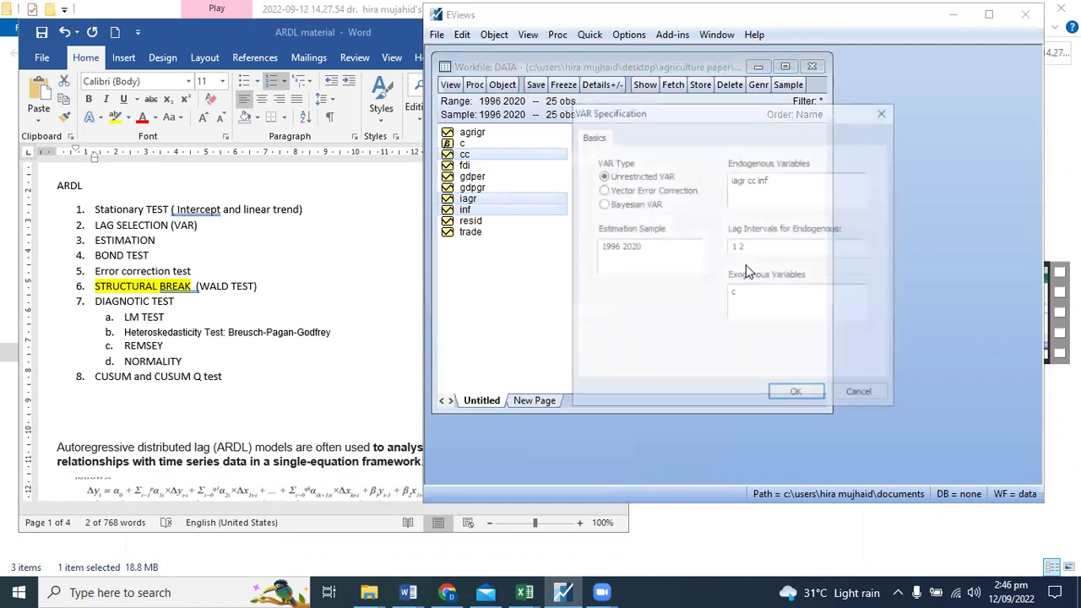
left_click(770, 394)
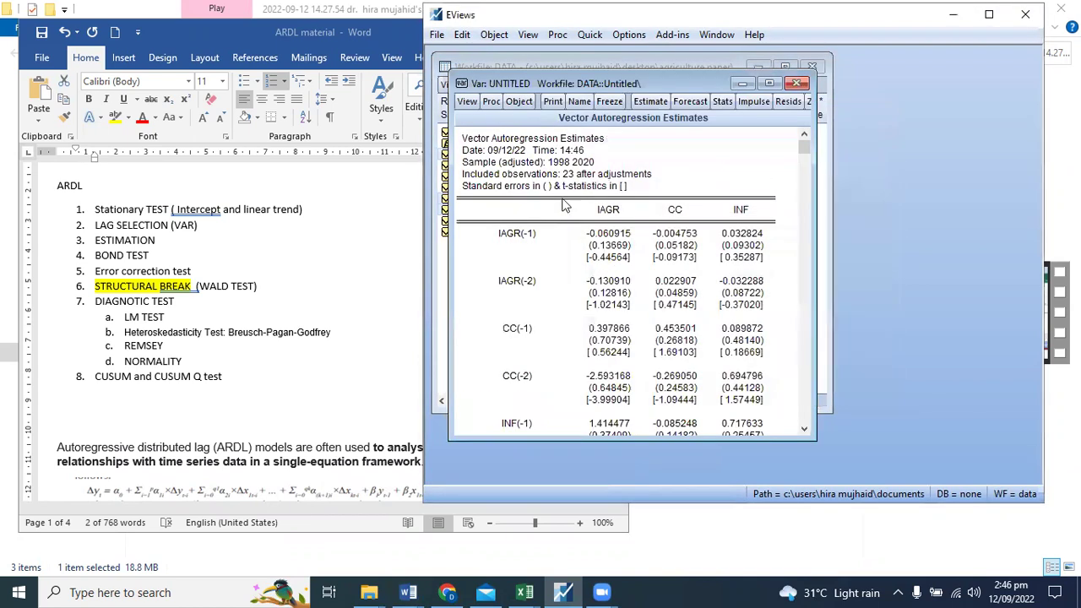
left_click(467, 101)
mouse_move(490, 222)
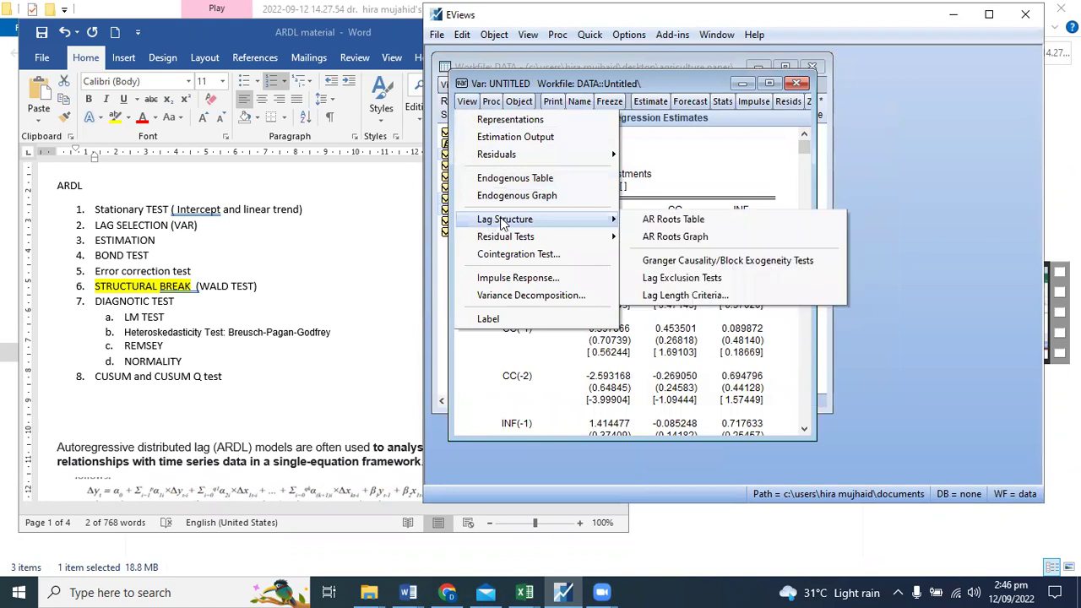
left_click(678, 295)
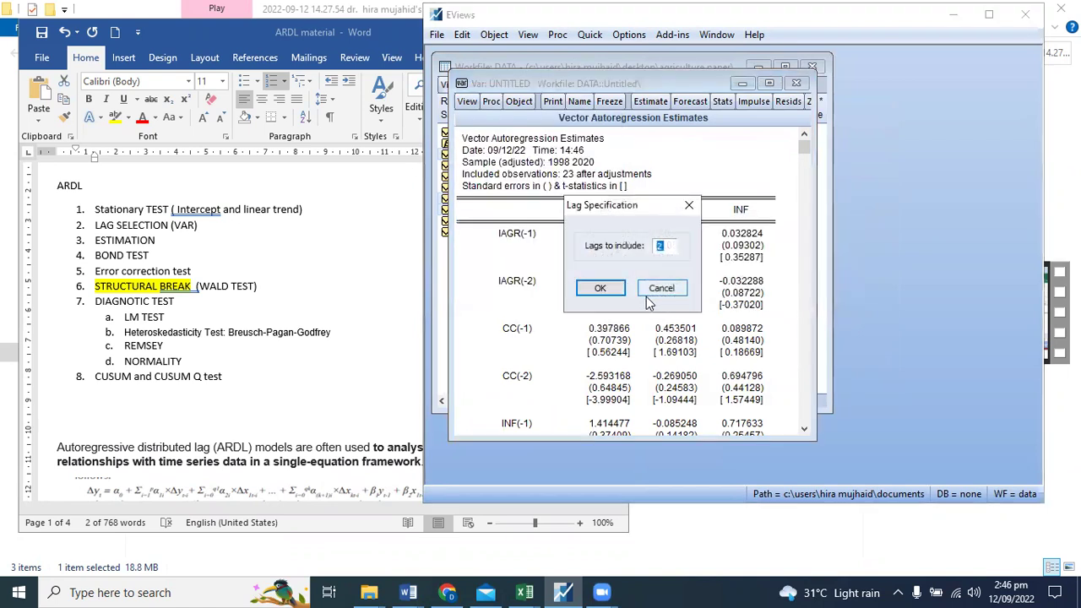
left_click(598, 289)
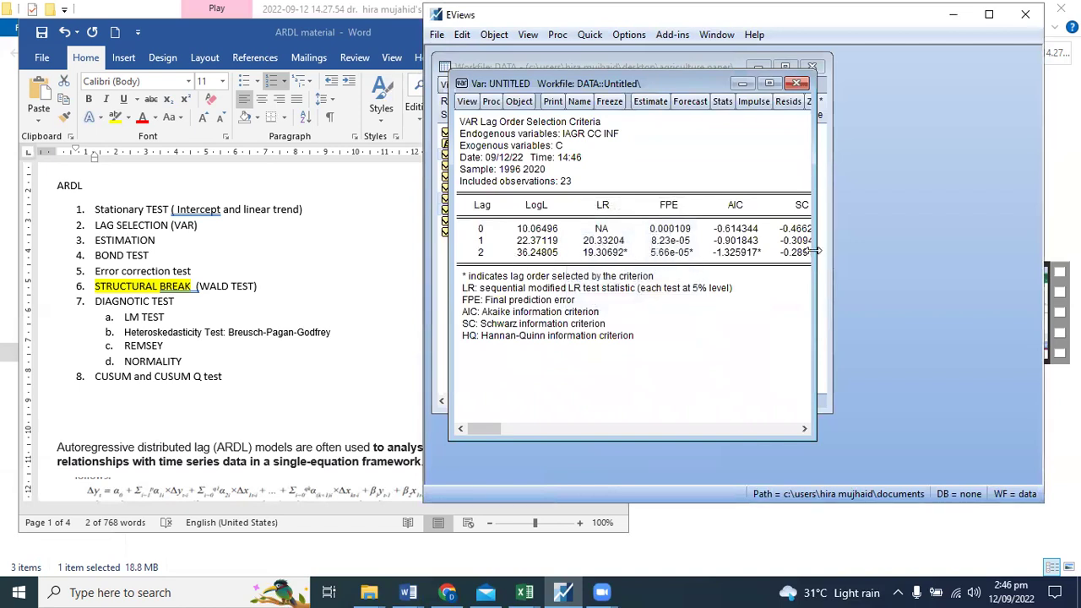
left_click_drag(816, 251, 926, 244)
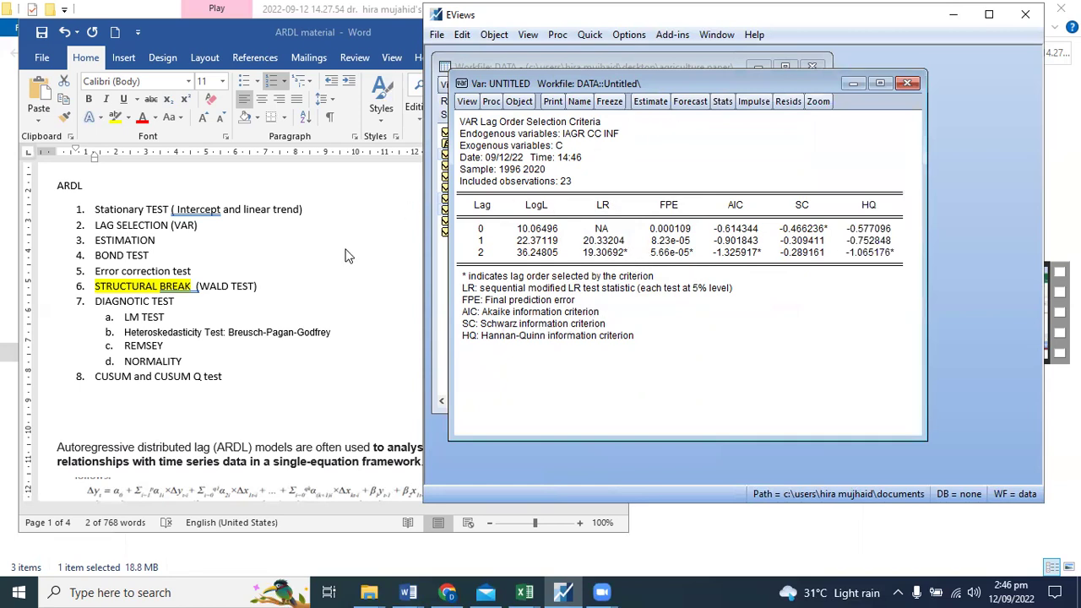
left_click(623, 204)
left_click_drag(623, 204, 608, 318)
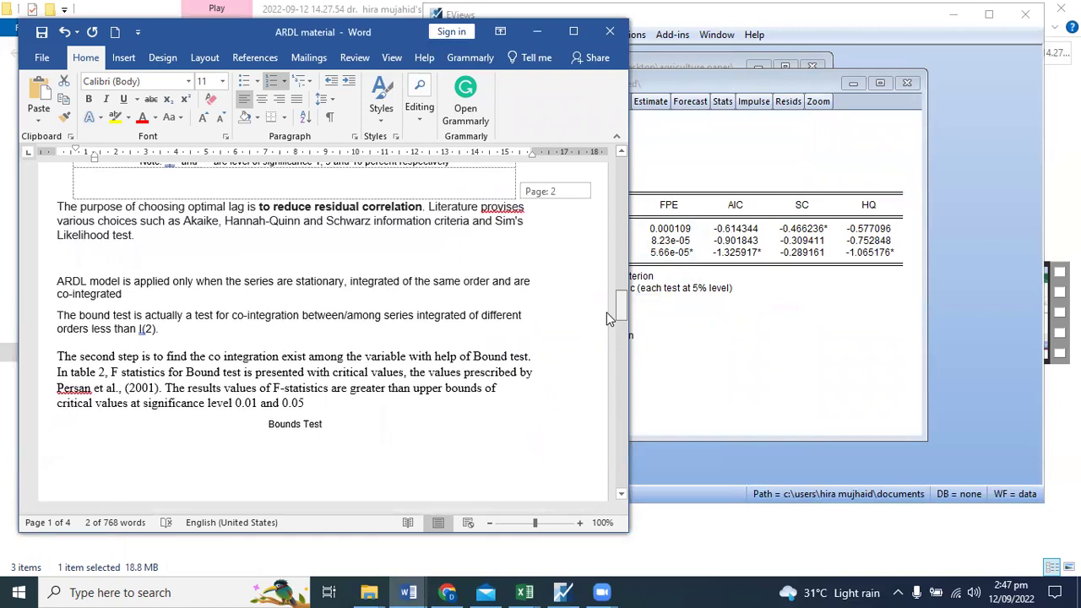
left_click_drag(608, 319, 583, 295)
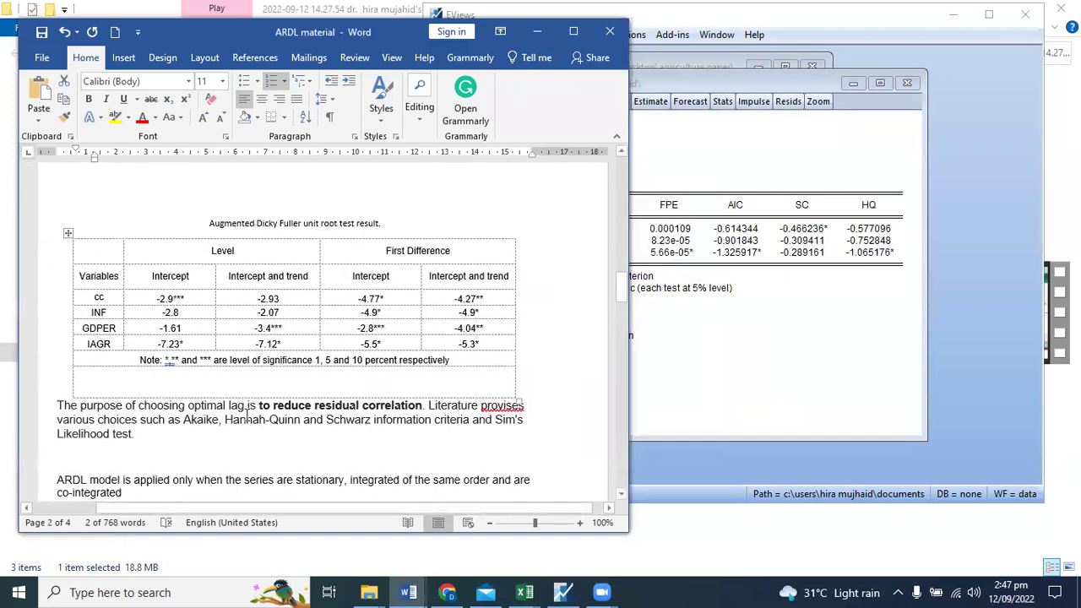
left_click_drag(271, 407, 420, 407)
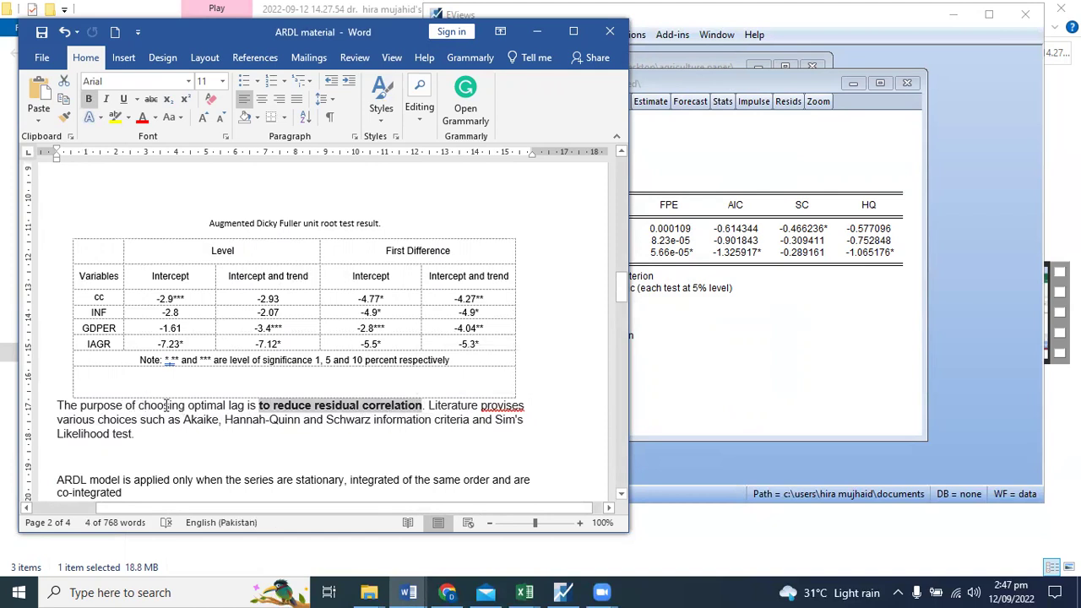
left_click_drag(127, 406, 422, 408)
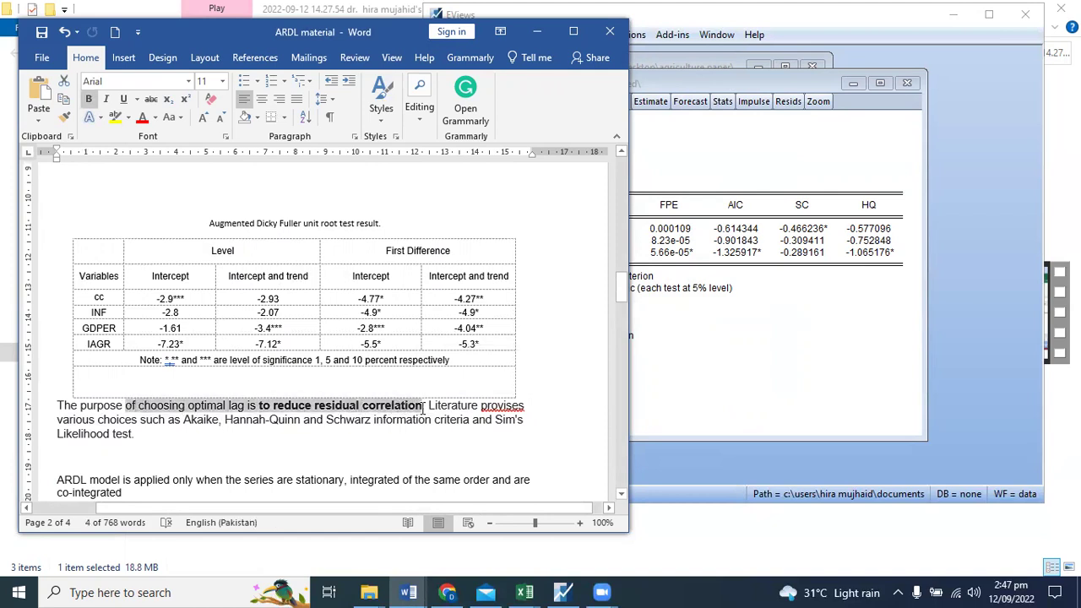
left_click_drag(421, 417, 414, 431)
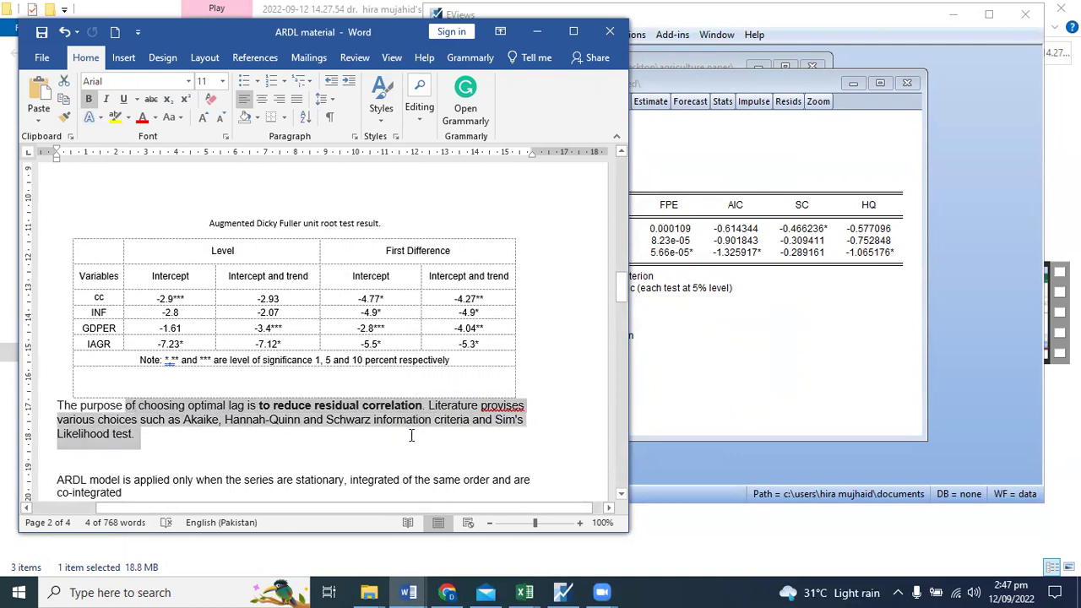
left_click_drag(411, 434, 411, 435)
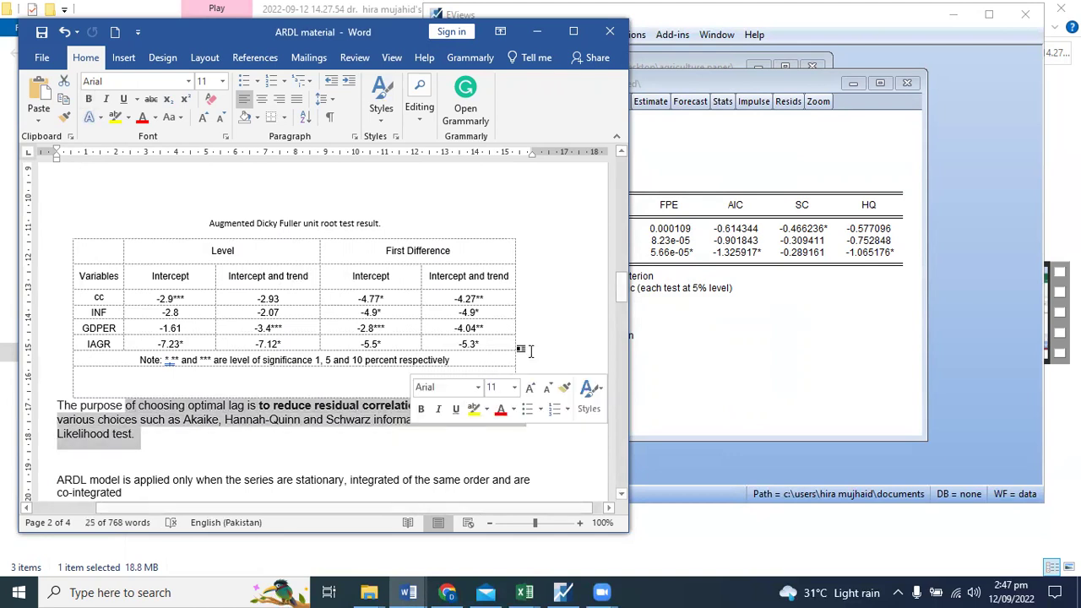
left_click(699, 310)
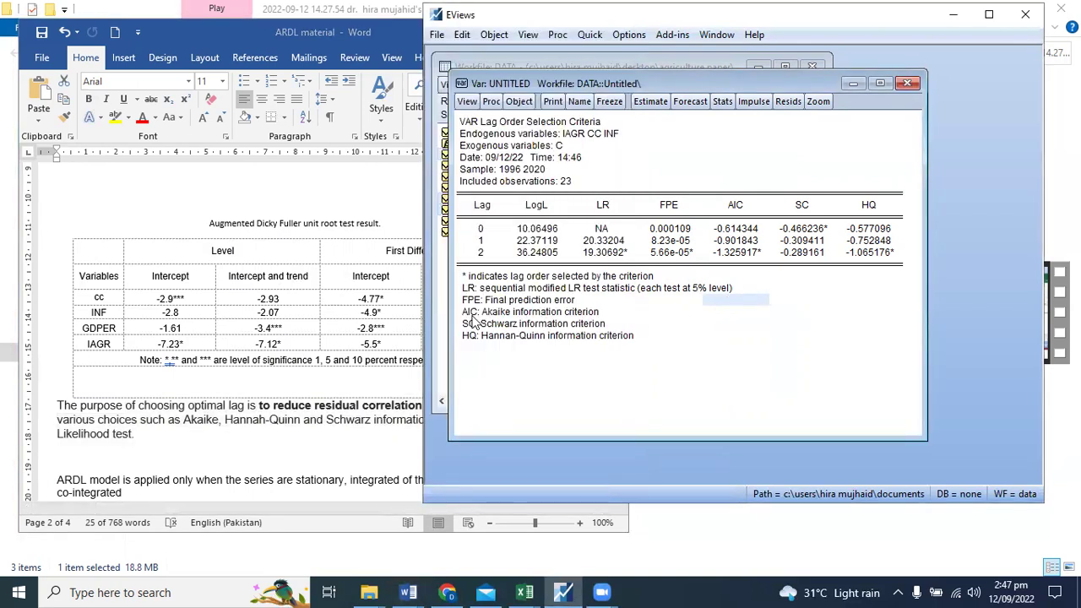
Copy the VAR's endogenous list 'iagr cc inf' into Document3 below the significance note.
left_click(648, 102)
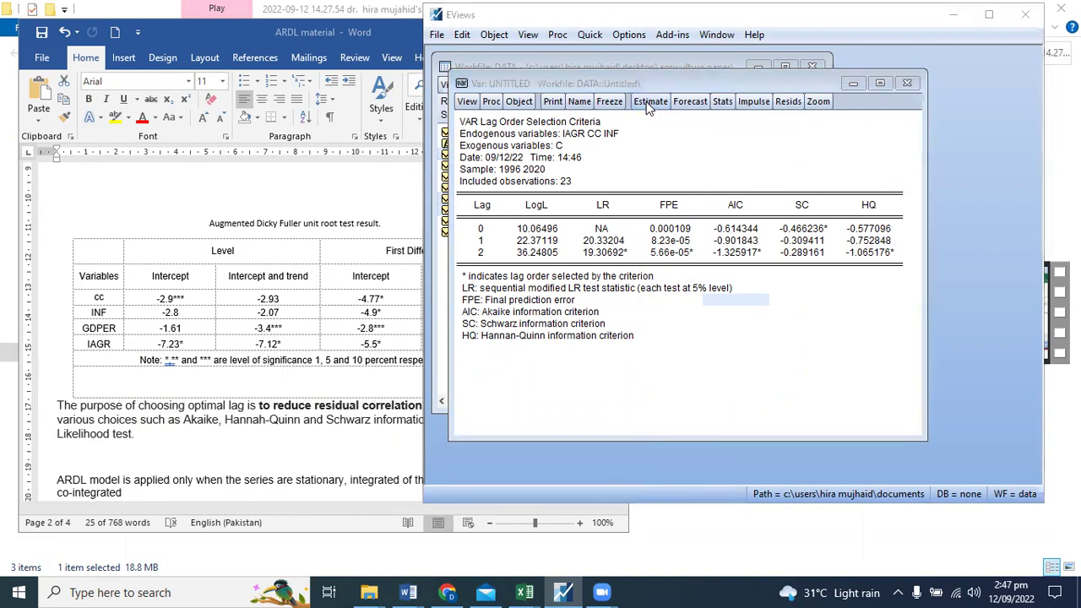
left_click_drag(735, 183, 676, 179)
key("ctrl+c")
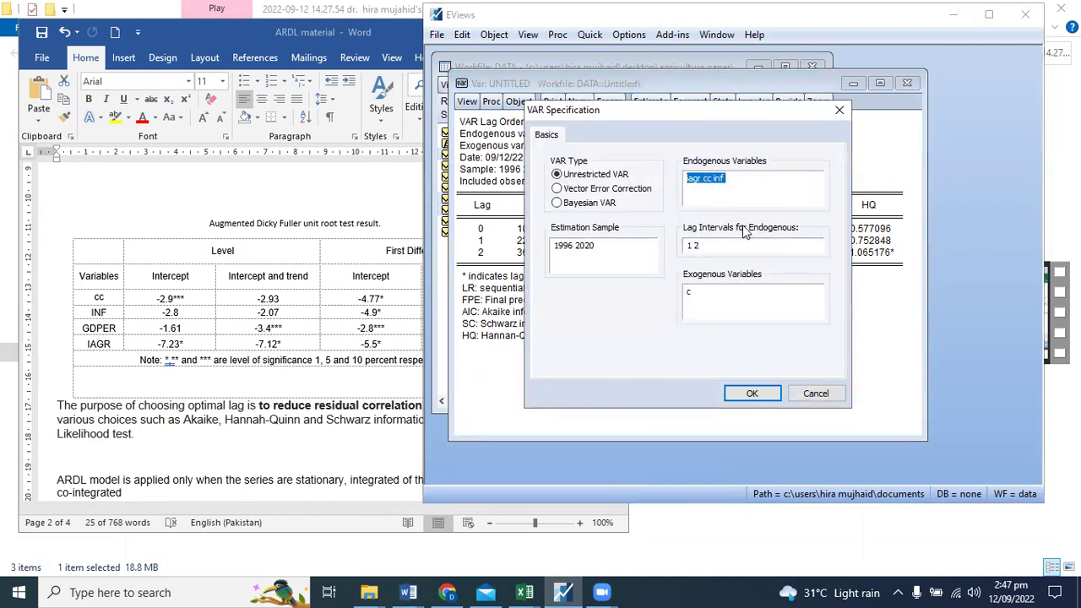
left_click(406, 592)
left_click(406, 564)
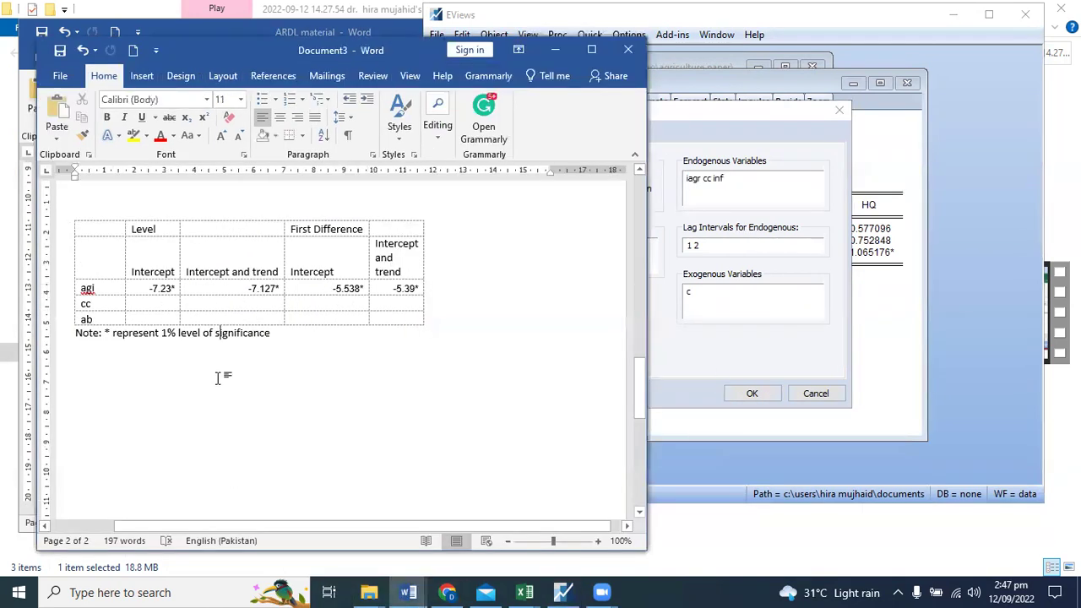
key("Return")
key("Return")
key("ctrl+v")
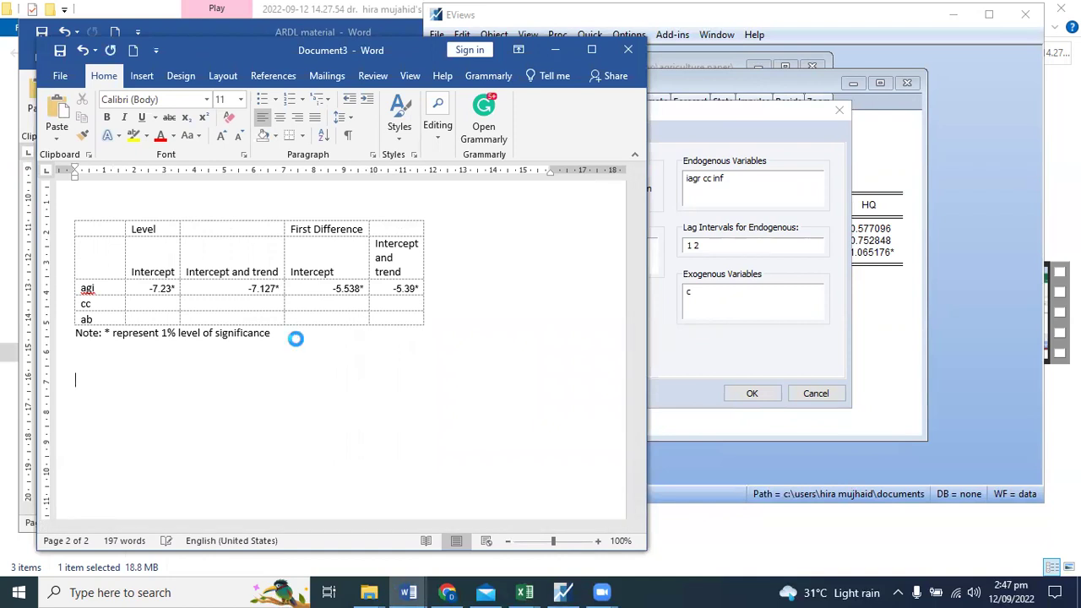
Re-estimate the VAR, then reopen and cancel its specification unchanged.
left_click(754, 393)
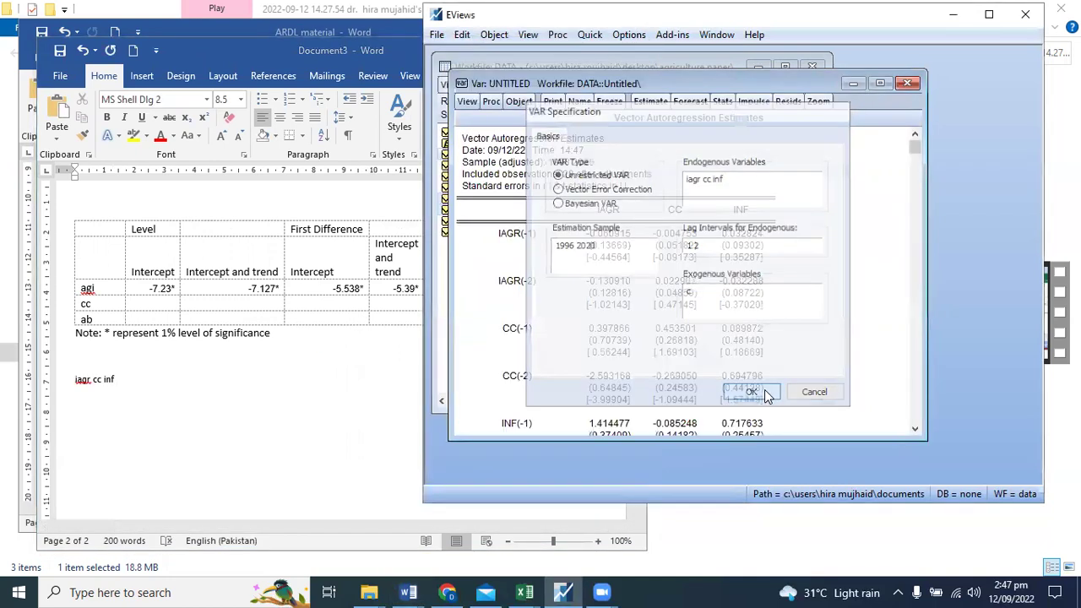
left_click(646, 101)
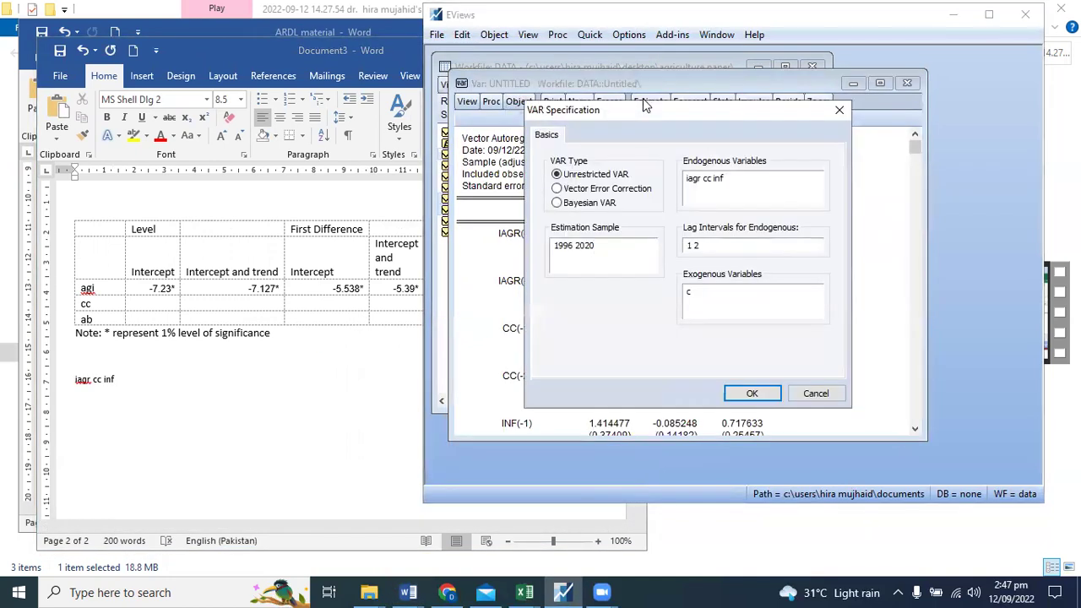
left_click(808, 394)
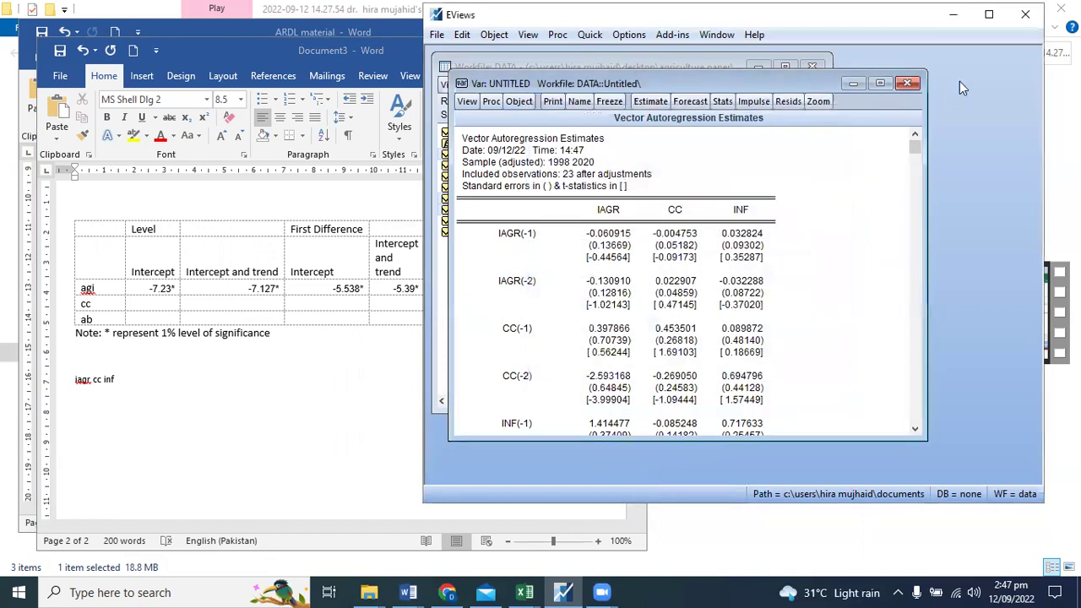
Discard the untitled VAR and start an ARDL equation estimation for the selected series.
left_click(907, 82)
left_click(698, 292)
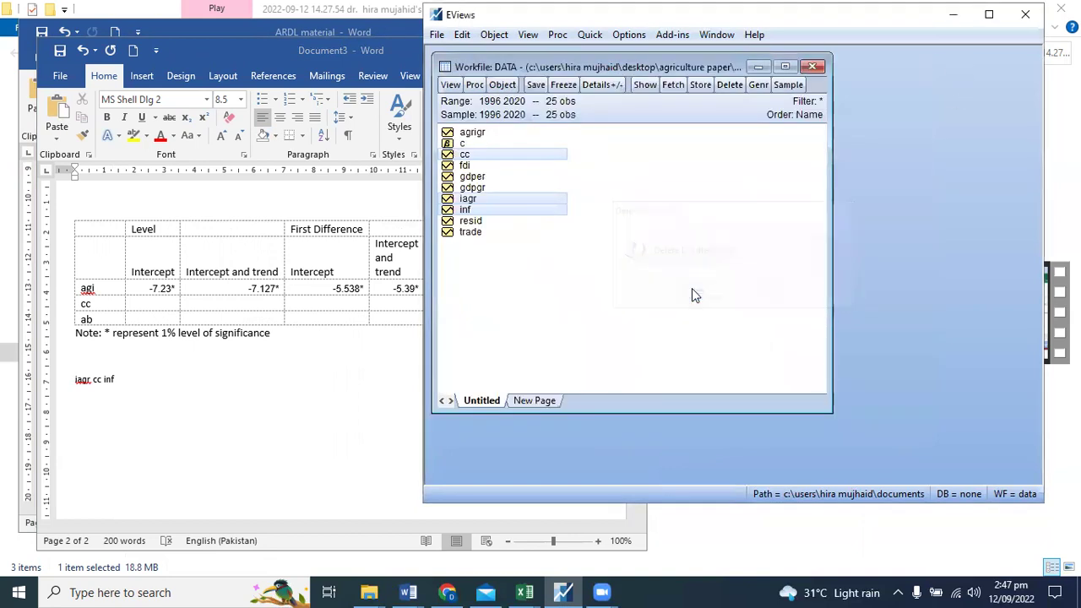
right_click(494, 203)
mouse_move(511, 216)
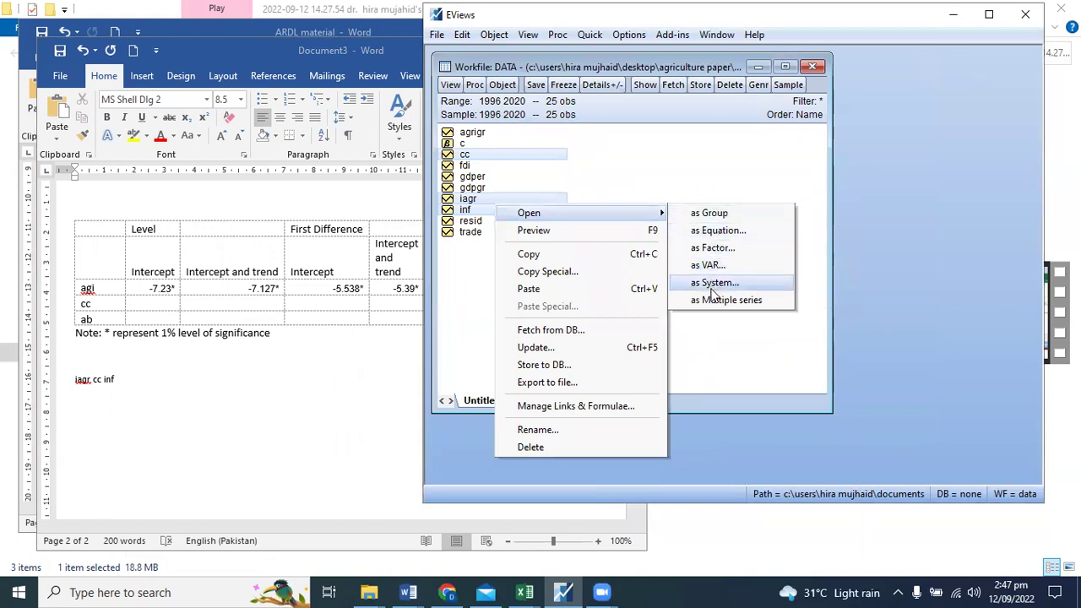
left_click(718, 231)
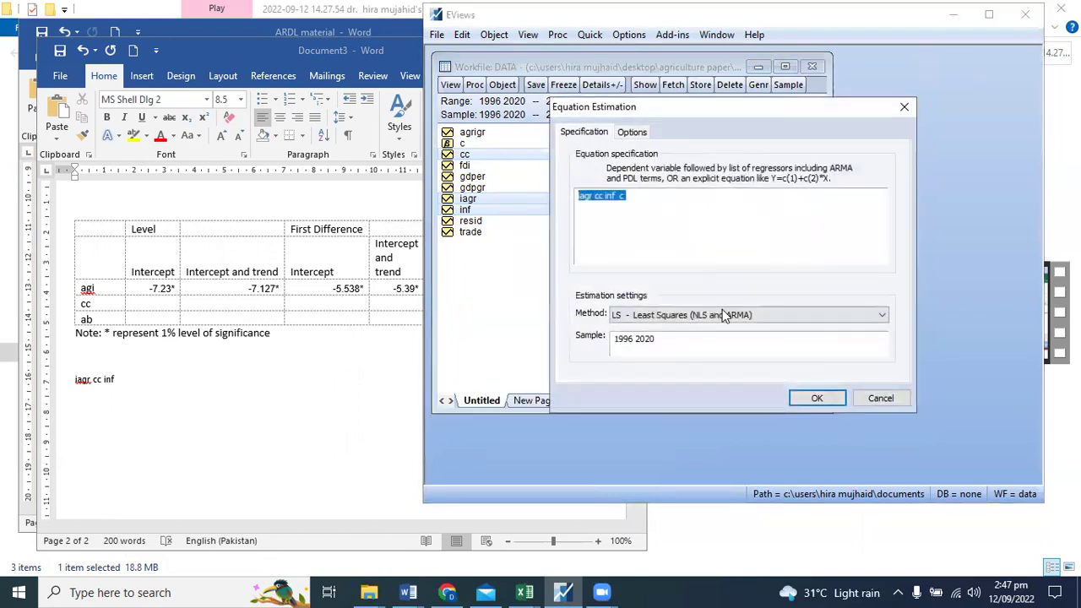
left_click(657, 318)
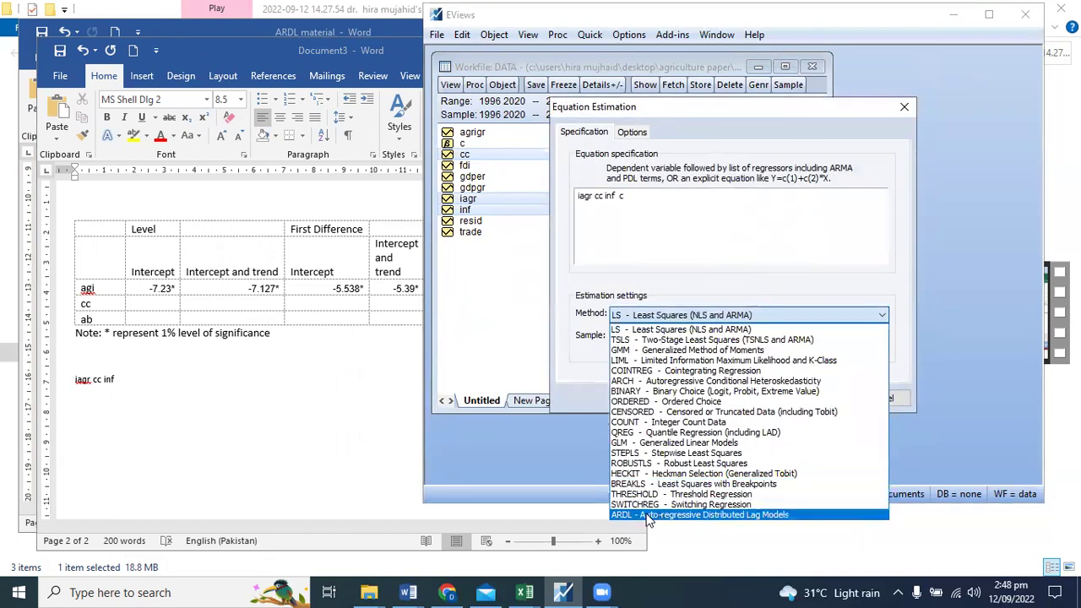
left_click(699, 504)
Set both maximum lags to 2, estimate, and highlight the ARDL(1, 2, 2) selected model line.
left_click(761, 236)
left_click(752, 259)
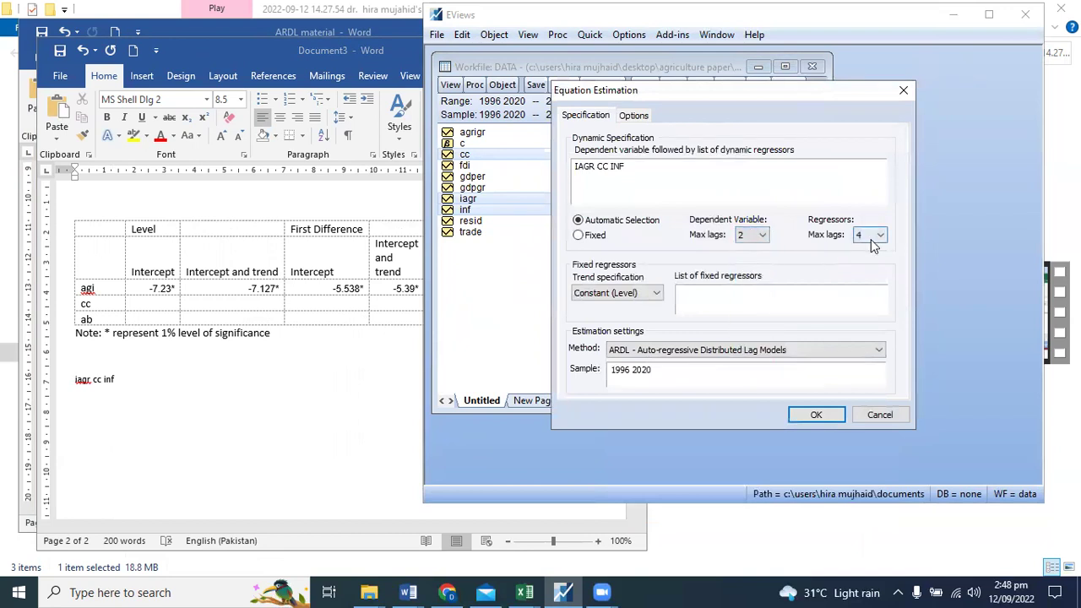
left_click(870, 236)
left_click(861, 259)
left_click(814, 416)
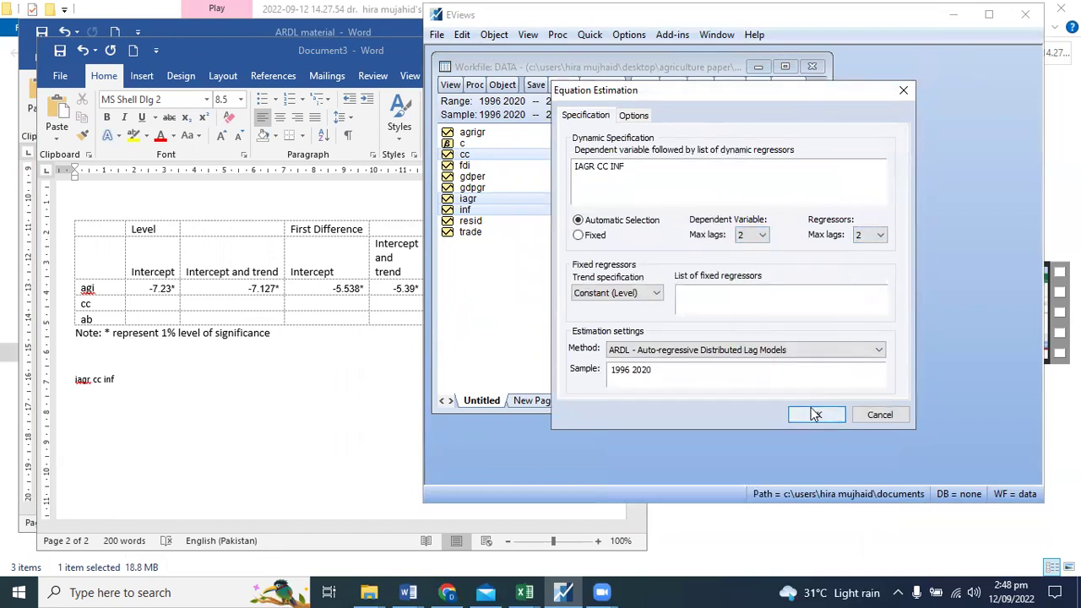
left_click_drag(916, 269, 836, 269)
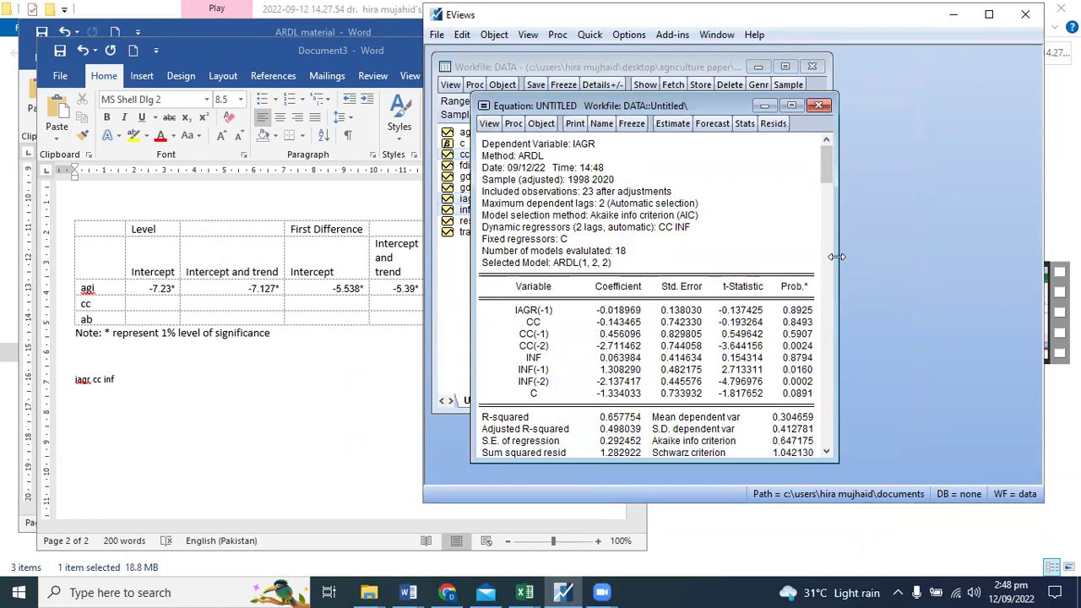
left_click_drag(485, 263, 621, 265)
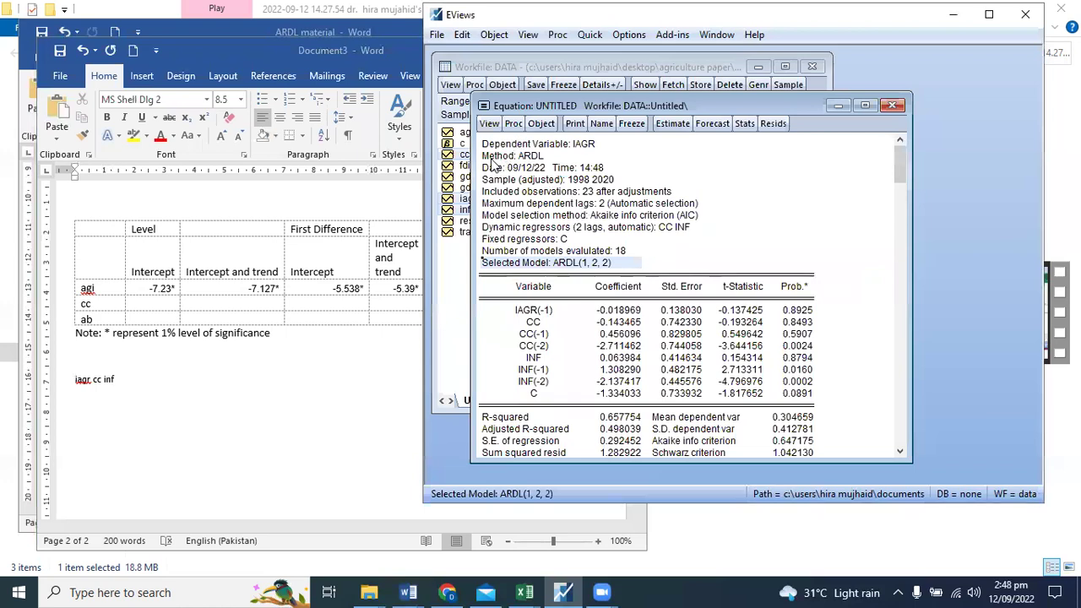
left_click_drag(490, 159, 532, 160)
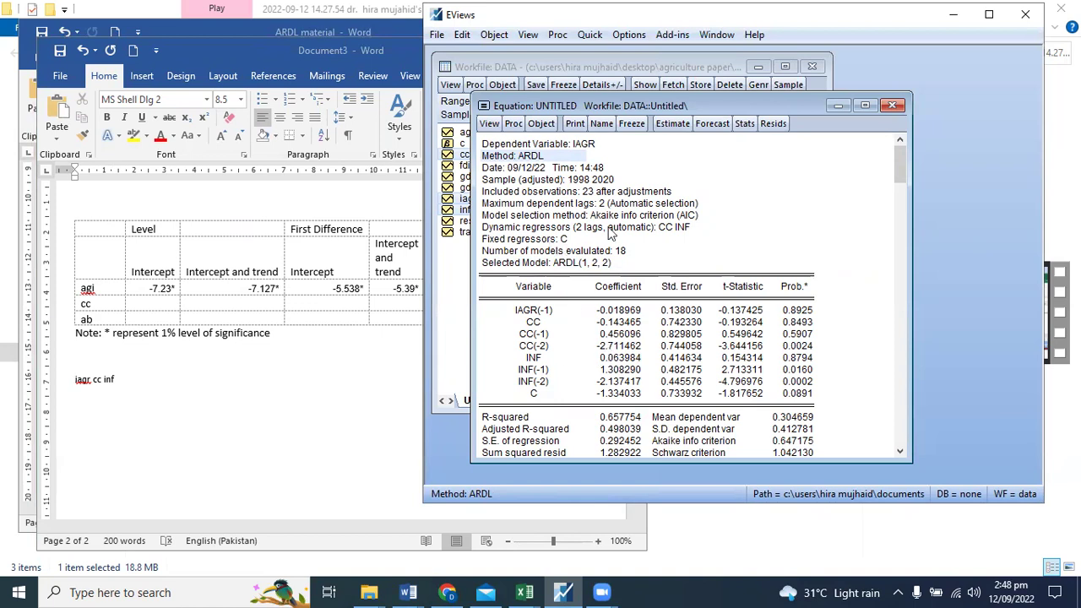
Copy the ARDL estimation output from the EViews equation window.
left_click(171, 395)
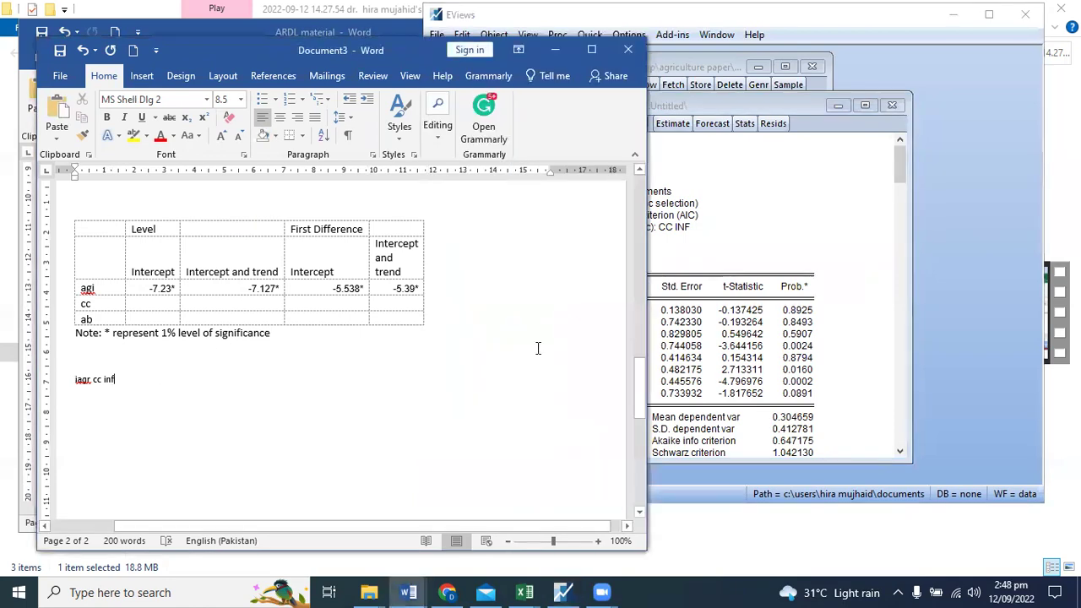
left_click_drag(637, 372, 637, 342)
left_click(408, 592)
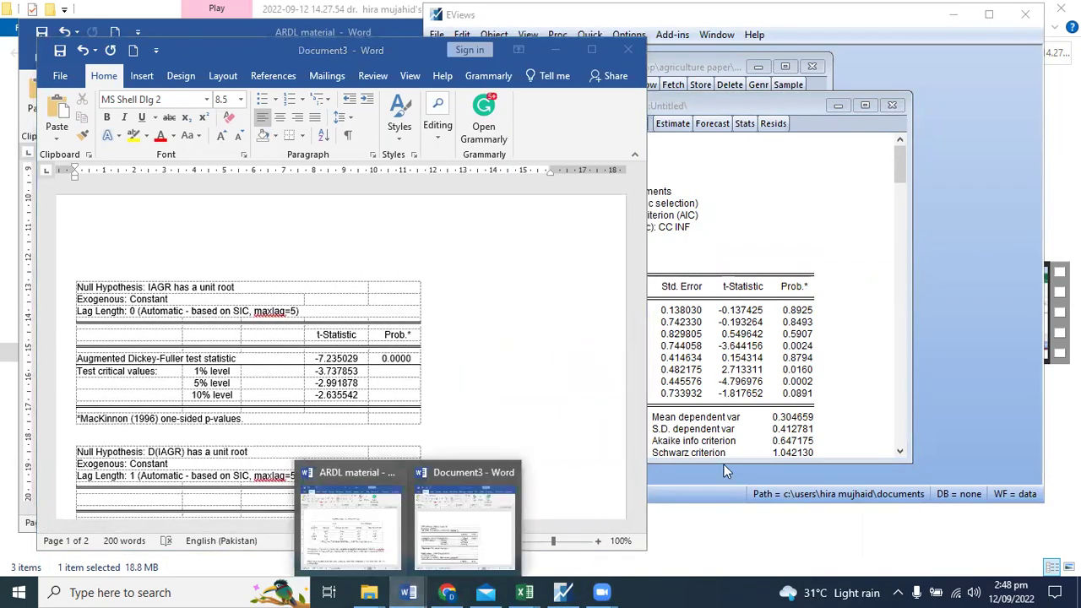
left_click(777, 420)
scroll(760, 439, "down", 3)
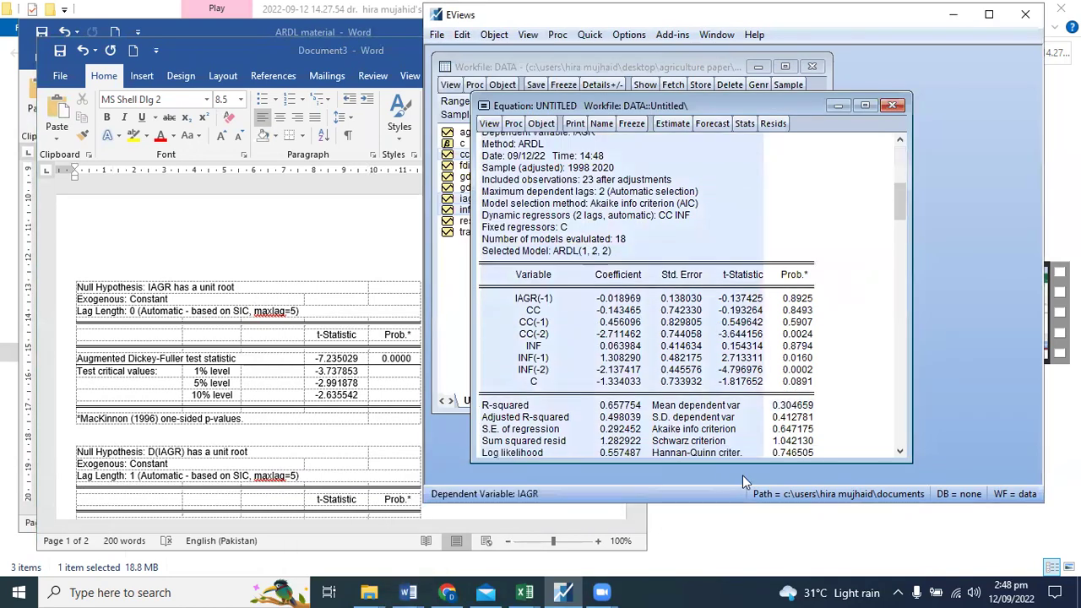
right_click(902, 320)
left_click(929, 327)
Paste the ARDL output as text below 'iagr cc inf' in Document3, then switch to ARDL material.
left_click(641, 229)
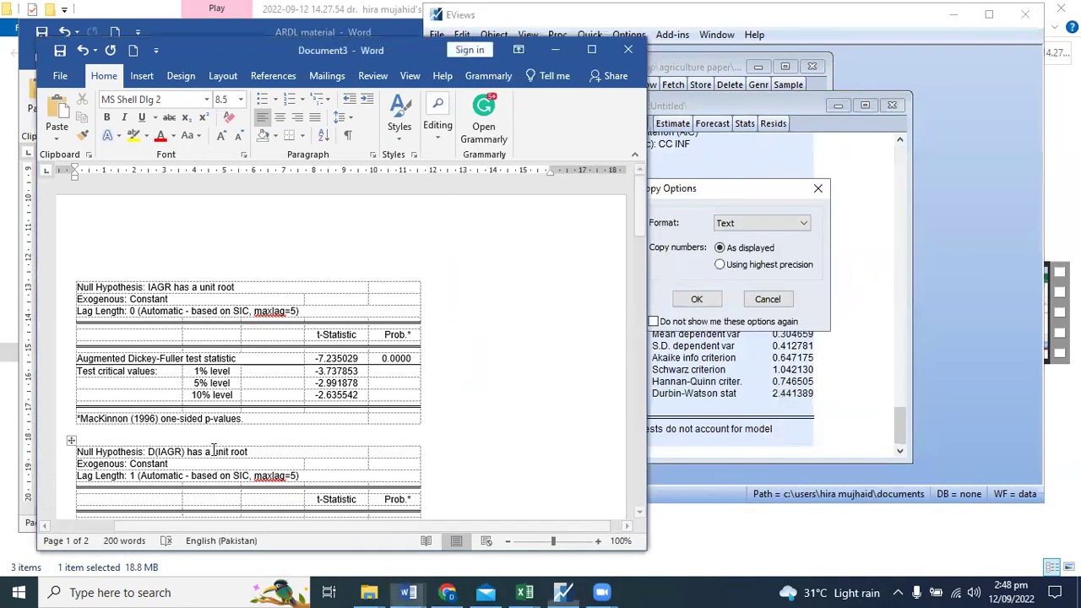
scroll(641, 230, "down", 2)
left_click(697, 299)
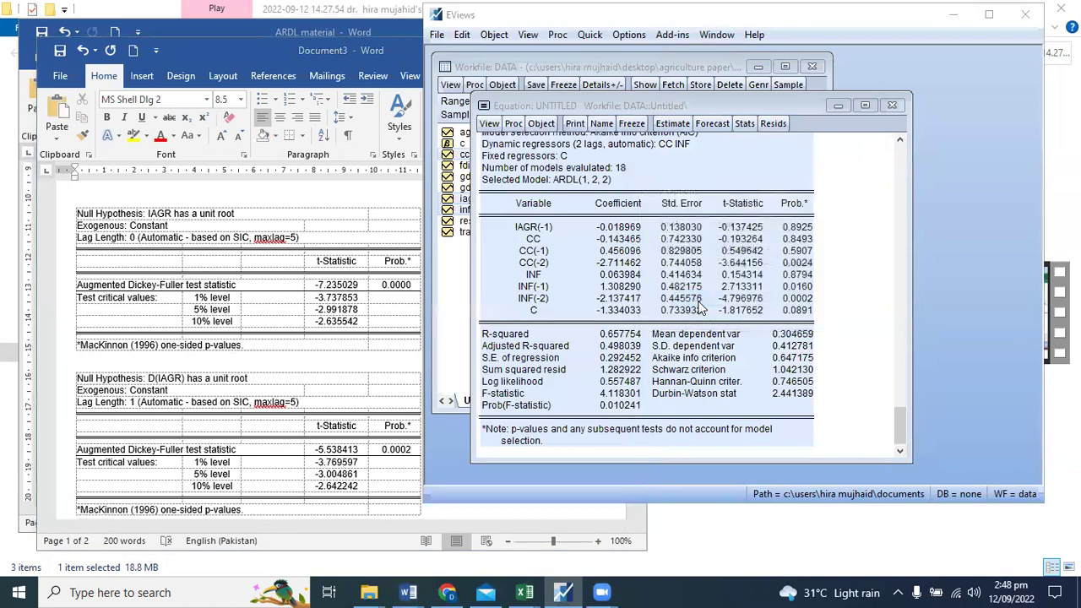
left_click(418, 319)
left_click_drag(638, 240, 619, 438)
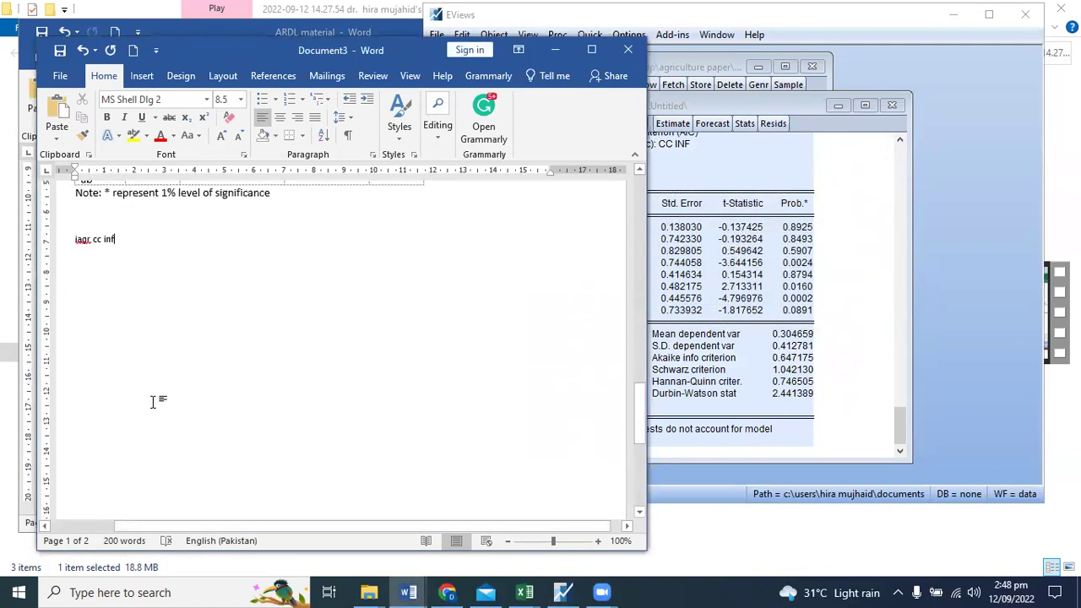
left_click(173, 324)
key("ctrl+v")
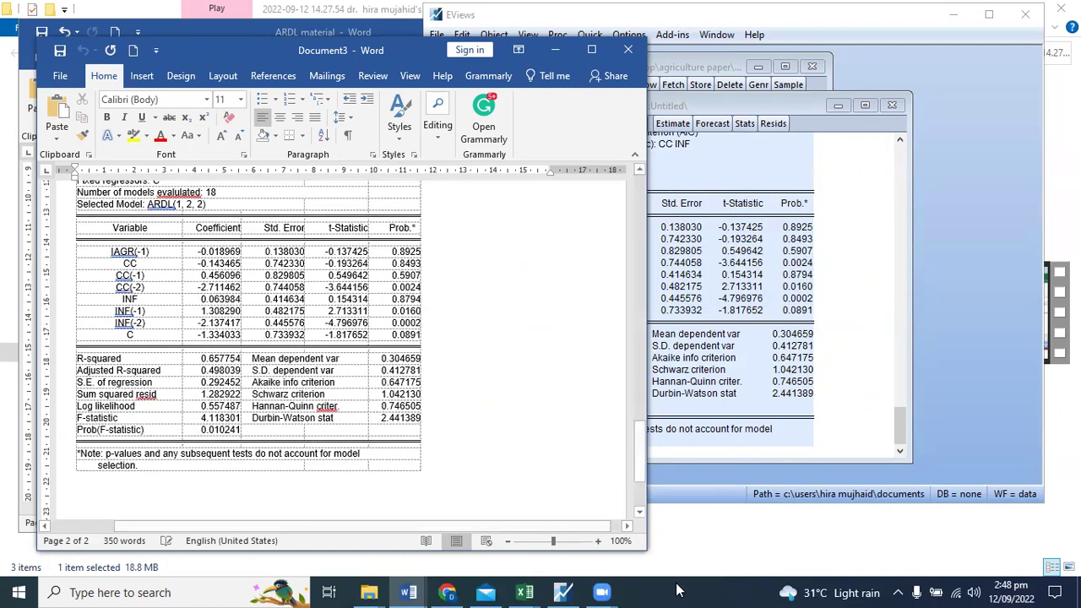
left_click(408, 592)
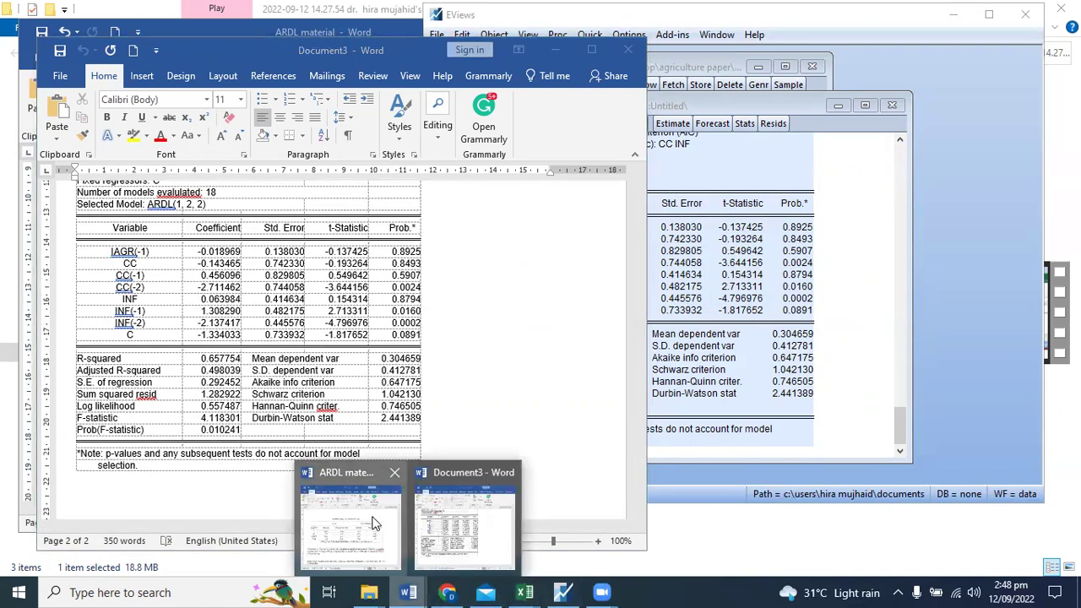
left_click(374, 523)
Review the ARDL material's model equation, pointing out its lagged difference and GDP level terms.
left_click_drag(622, 293, 613, 220)
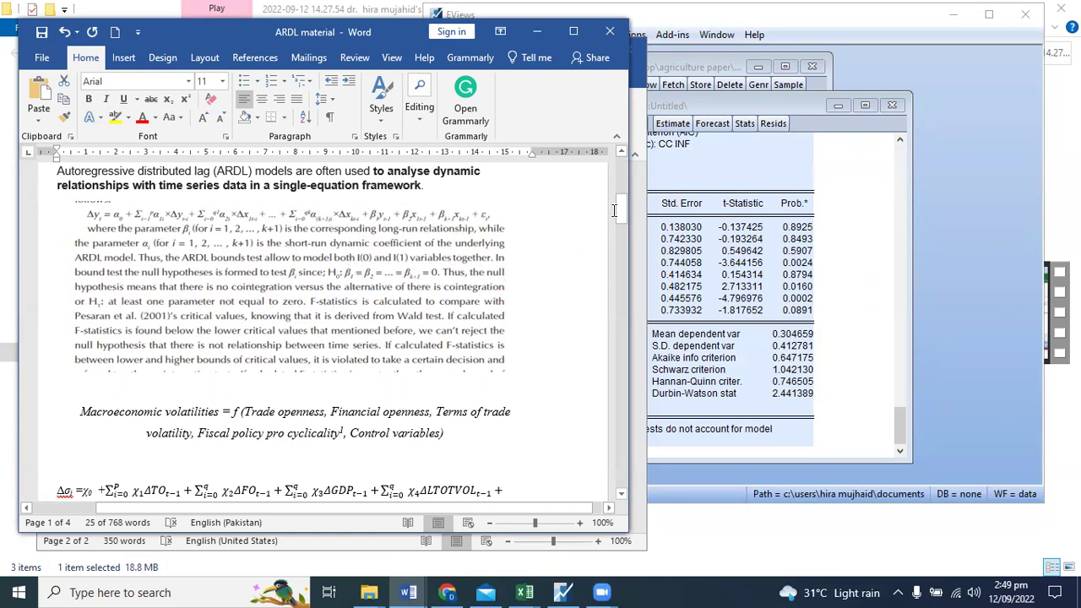
mouse_move(620, 211)
left_mouse_down()
mouse_move(617, 235)
mouse_move(617, 224)
left_mouse_up()
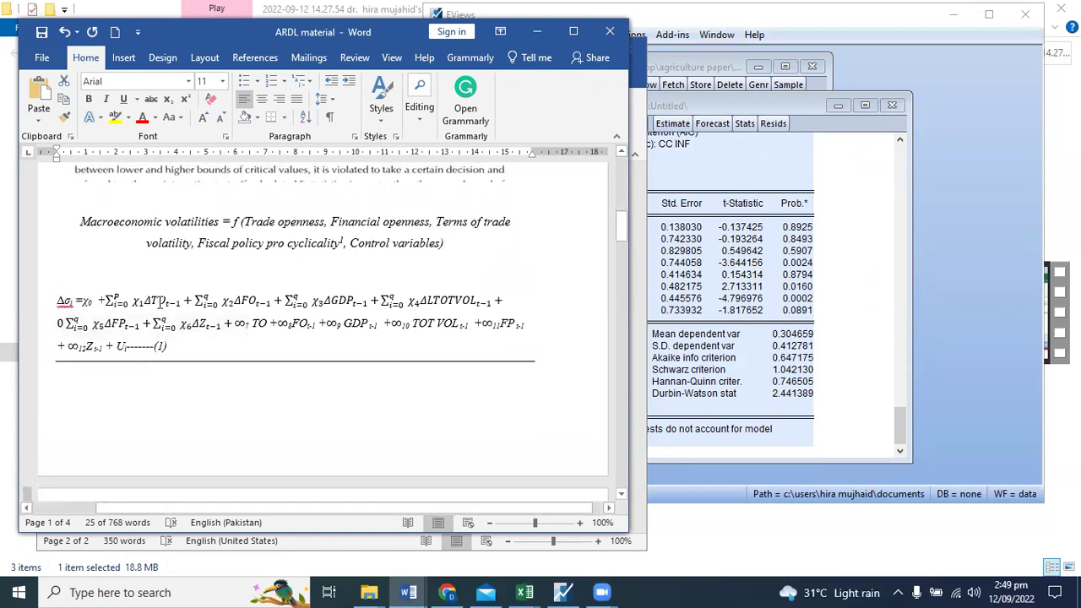
left_click(108, 309)
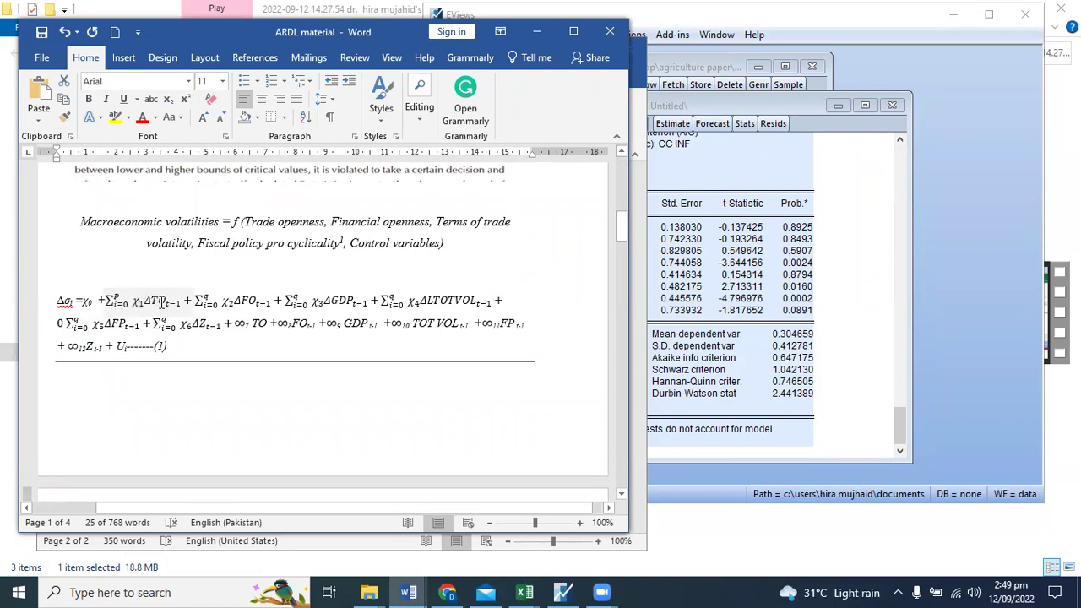
left_click(252, 304)
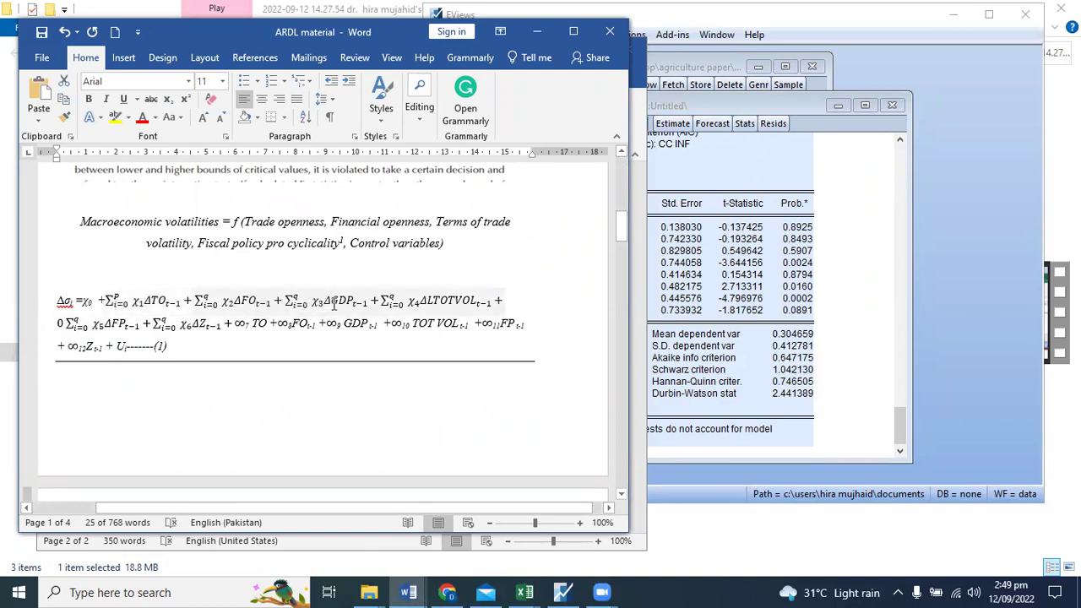
left_click(169, 328)
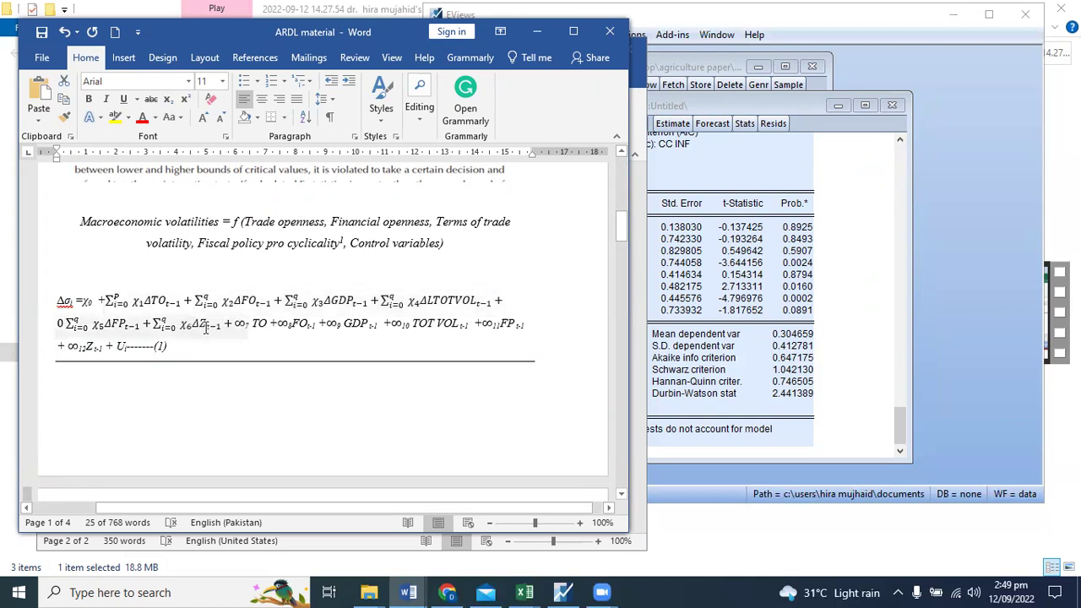
left_click(363, 332)
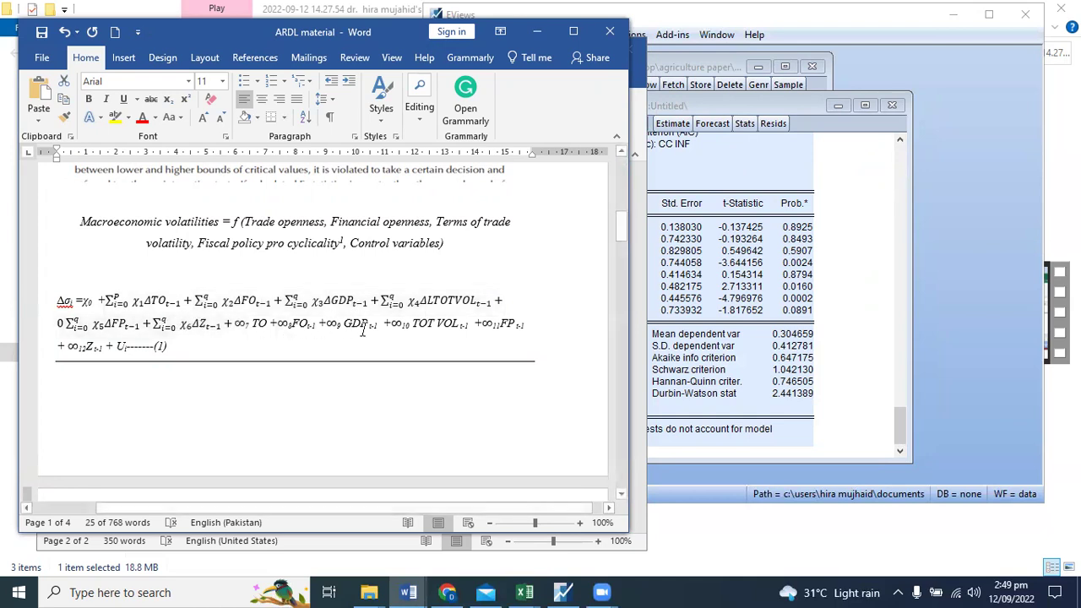
Scroll to the bounds-test explanation, then return to the EViews ARDL equation output.
mouse_move(622, 228)
left_mouse_down()
mouse_move(617, 260)
mouse_move(570, 265)
mouse_move(626, 239)
mouse_move(625, 208)
left_mouse_up()
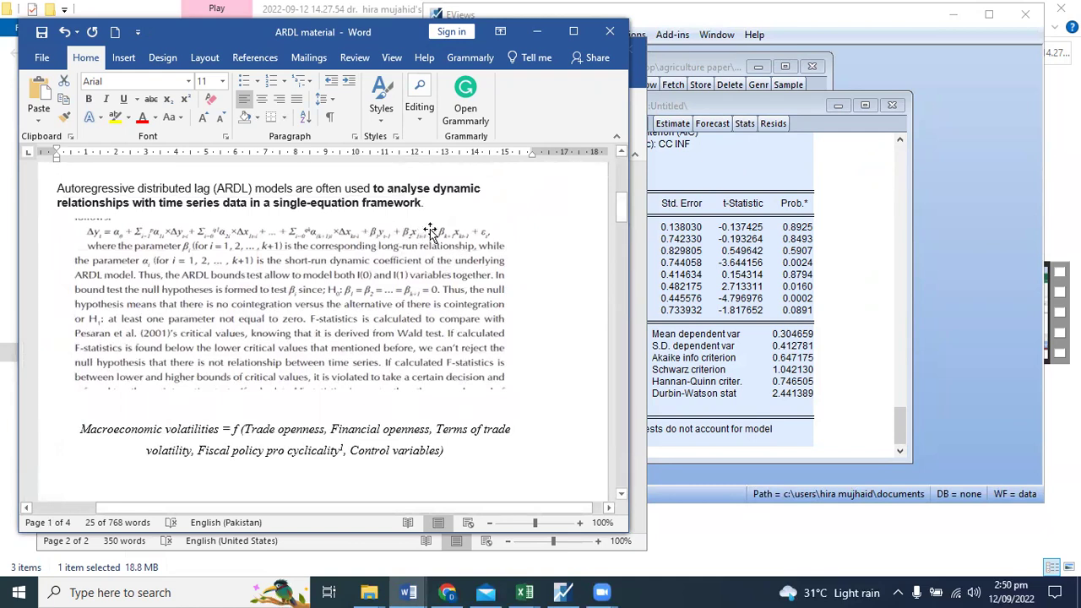
left_click_drag(623, 208, 601, 304)
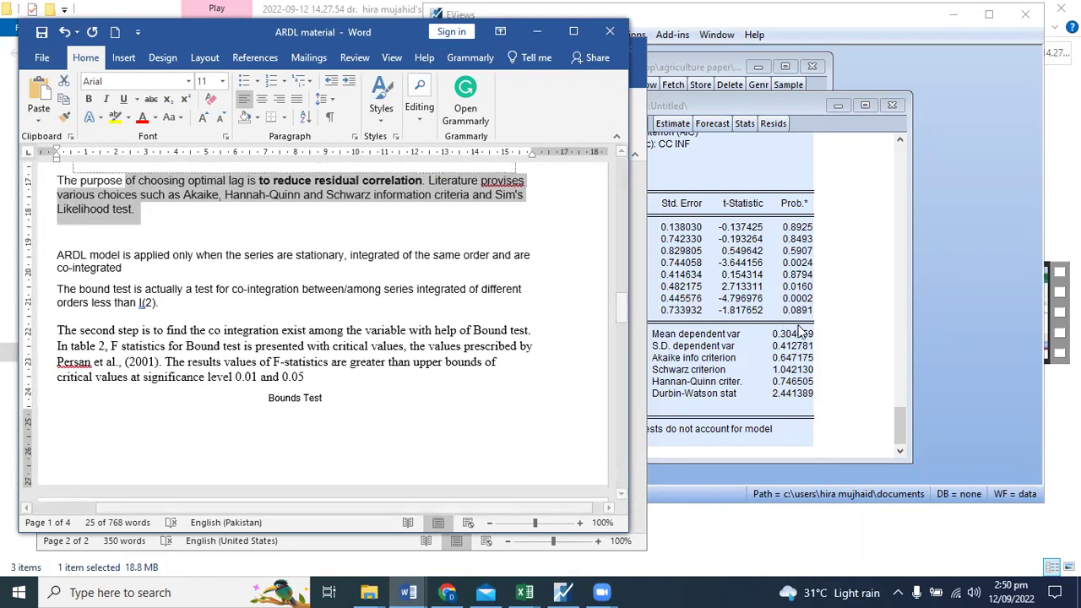
left_click(693, 253)
Run the ARDL Bounds Test view (F-statistic 11.06538, k = 2), then bring the DATA workfile forward.
left_click(489, 123)
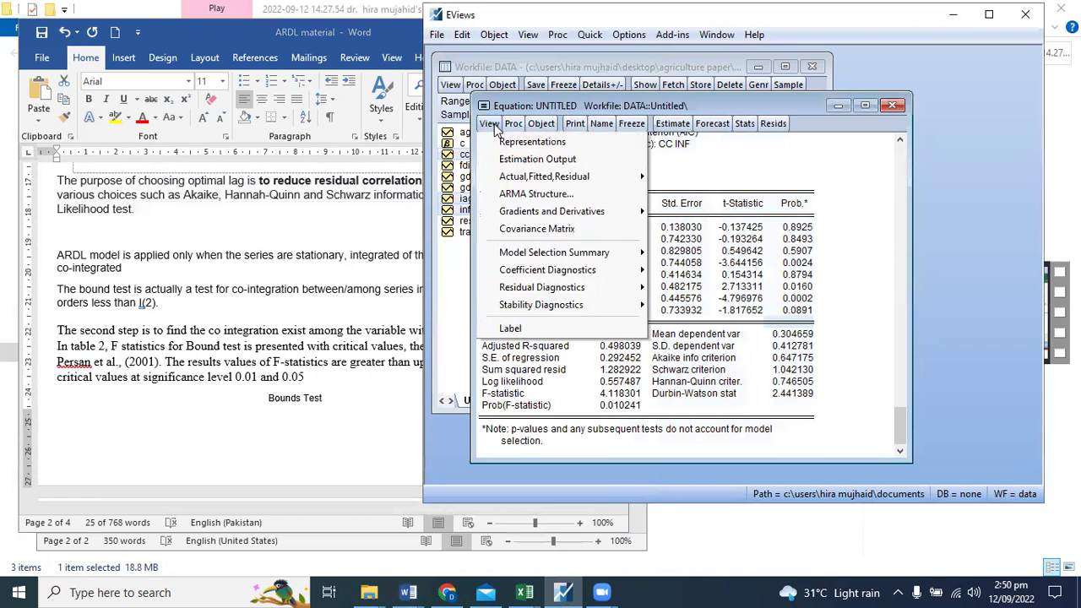
mouse_move(532, 273)
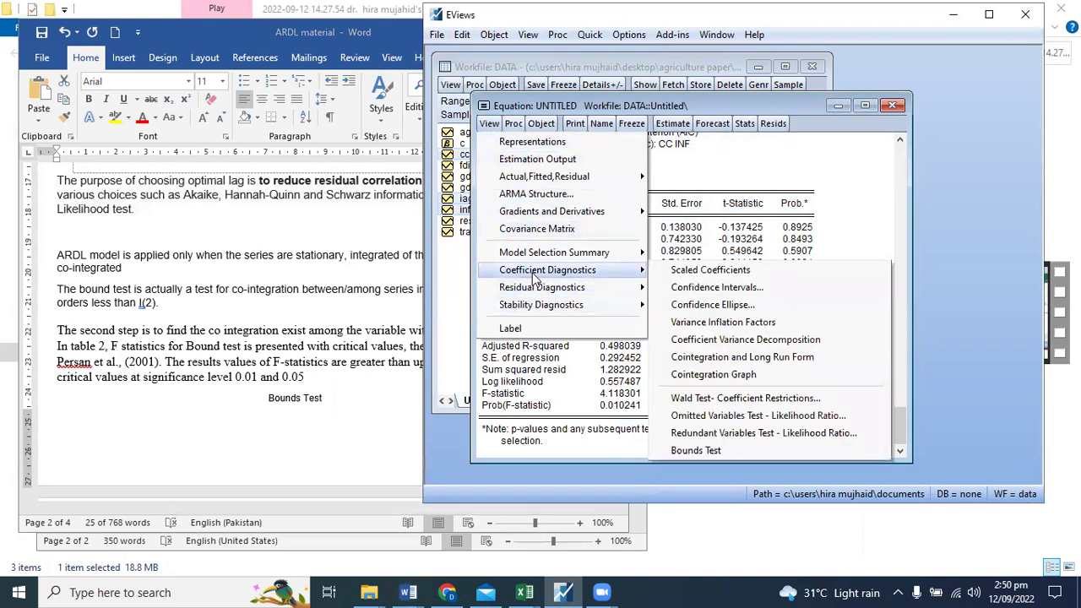
left_click(696, 451)
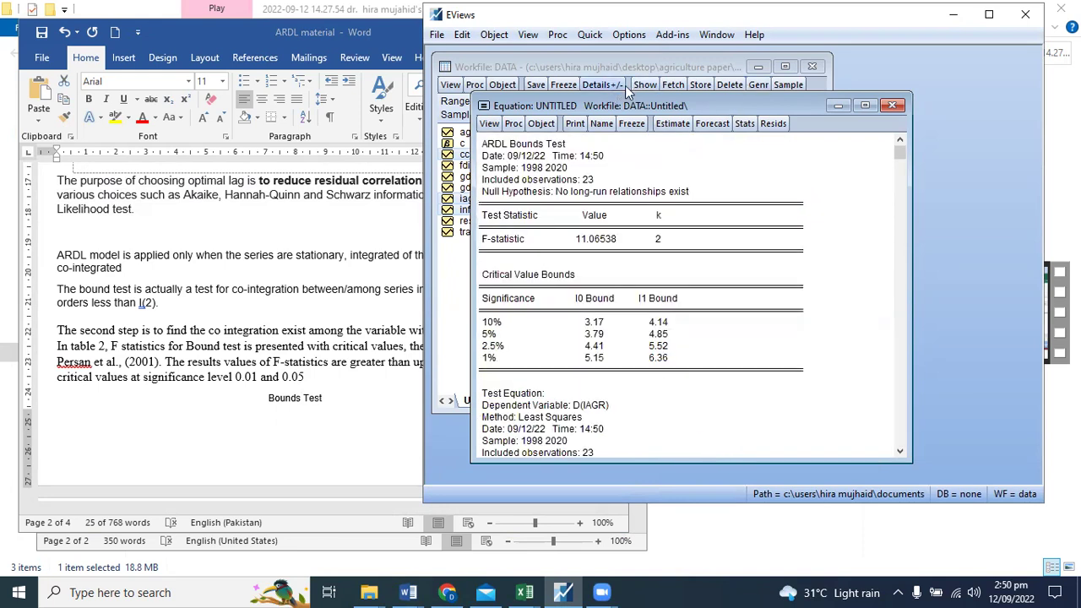
left_click(697, 86)
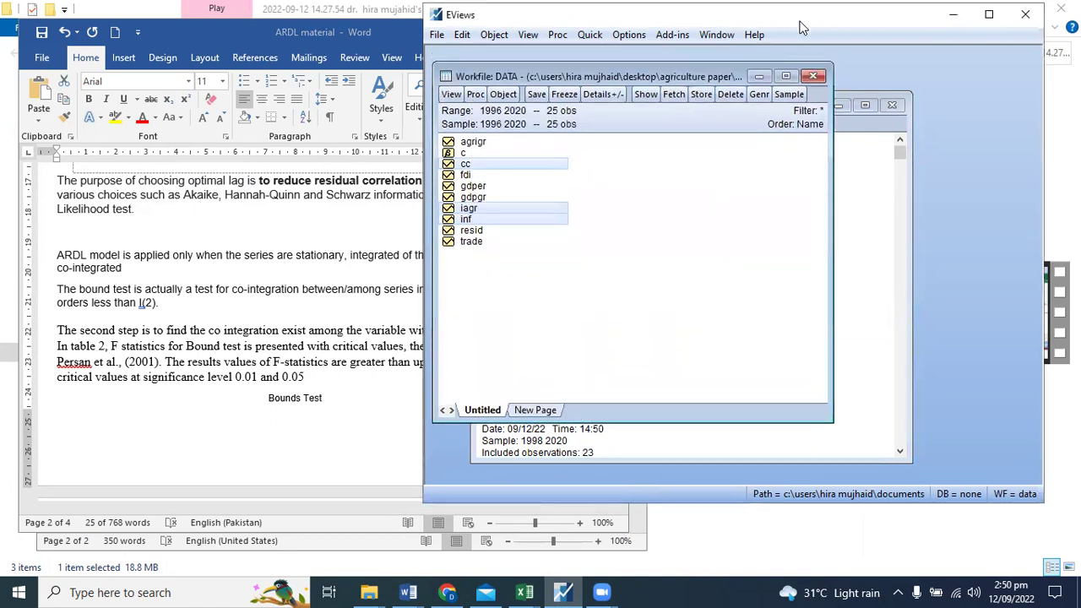
Browse the installed and available add-ins in the Add-ins manager, cancelling the download and closing it.
left_click(652, 99)
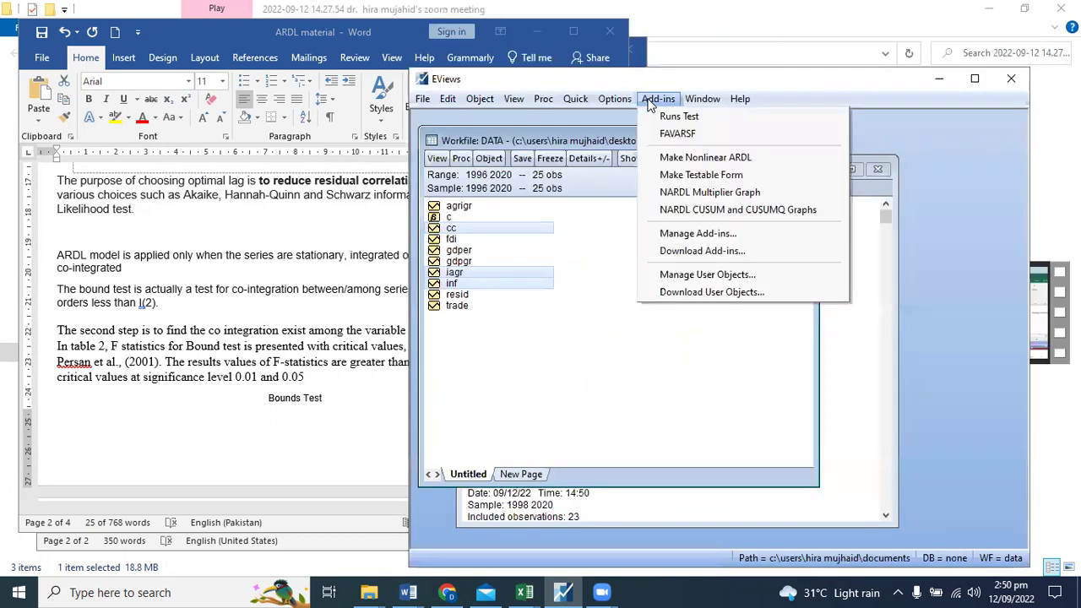
left_click(688, 235)
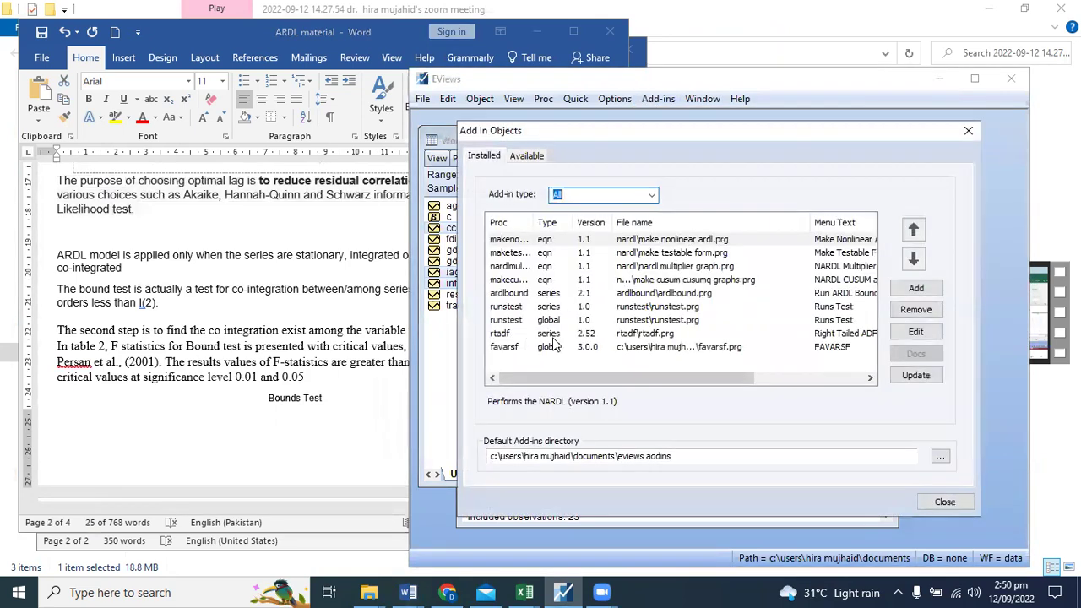
left_click(944, 501)
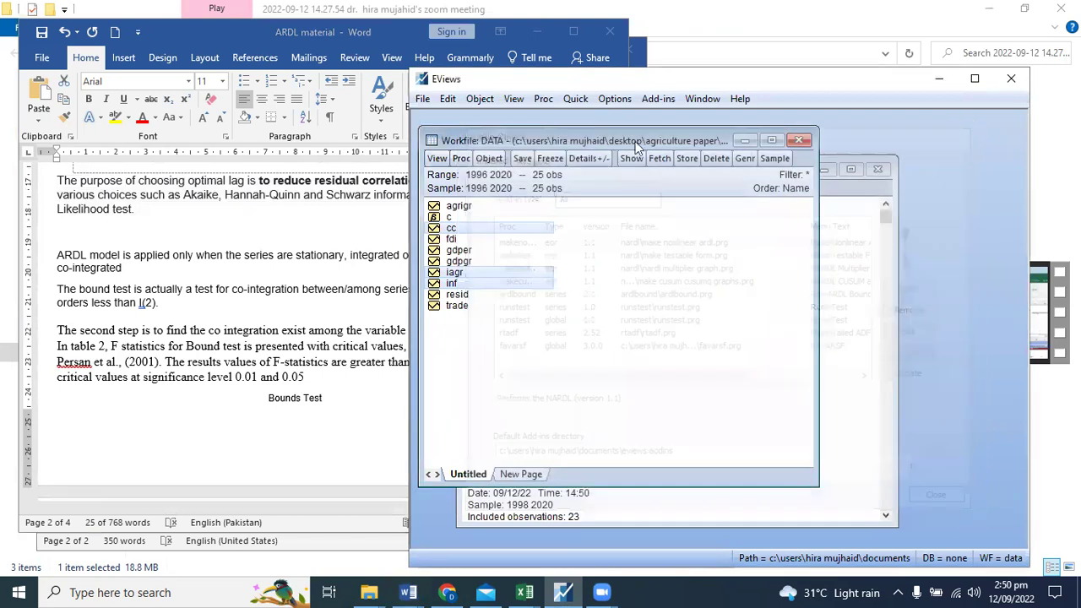
left_click(651, 99)
left_click(682, 252)
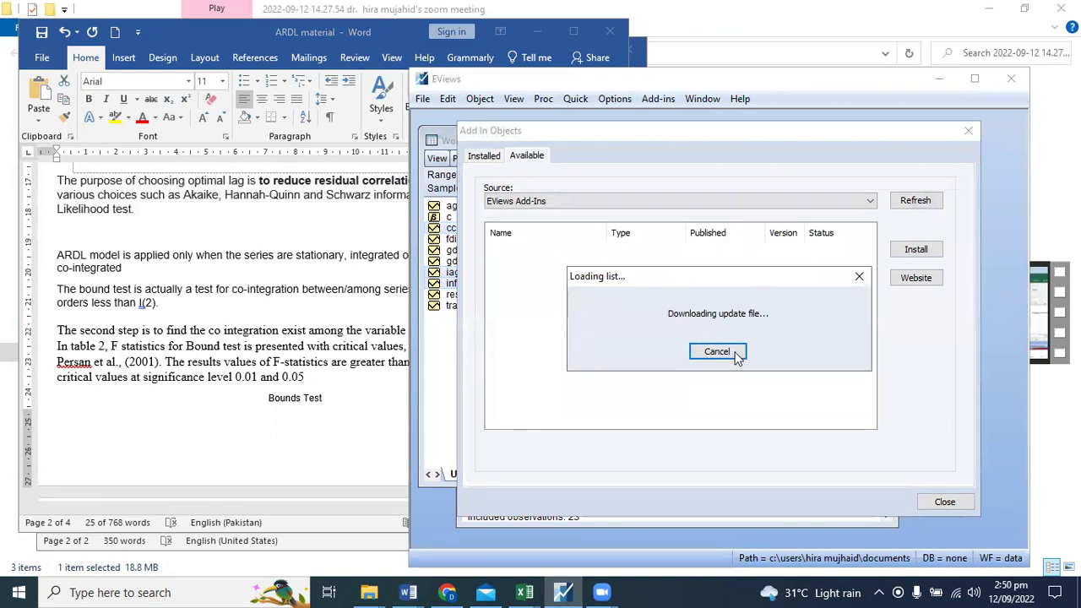
left_click(859, 276)
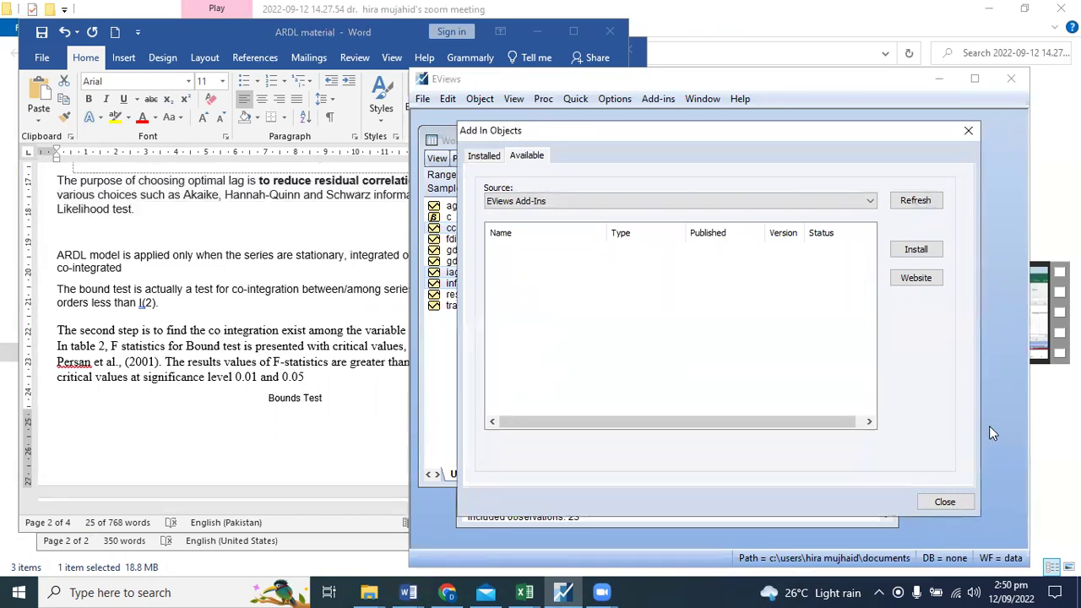
left_click(945, 503)
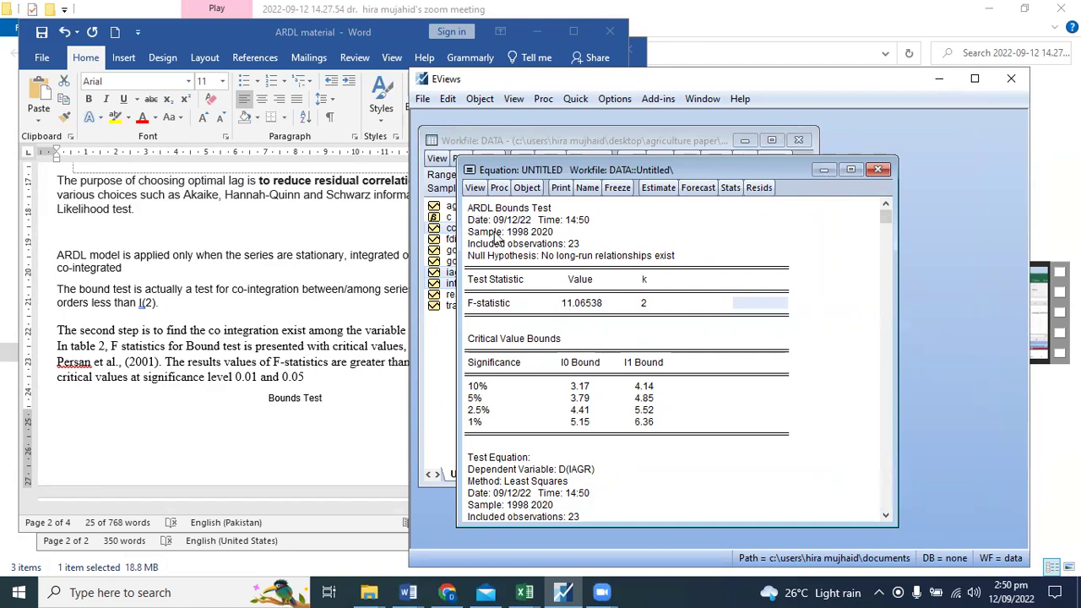
Copy the bounds test table down to the 1% row and paste it into Document3.
left_click_drag(470, 211, 744, 409)
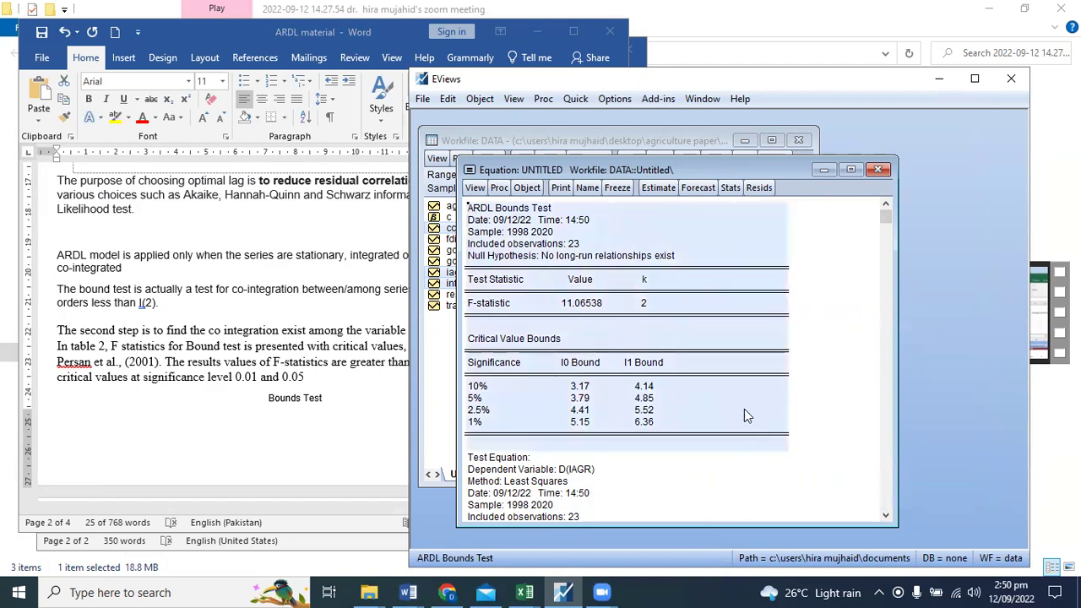
right_click(742, 409)
left_click(764, 420)
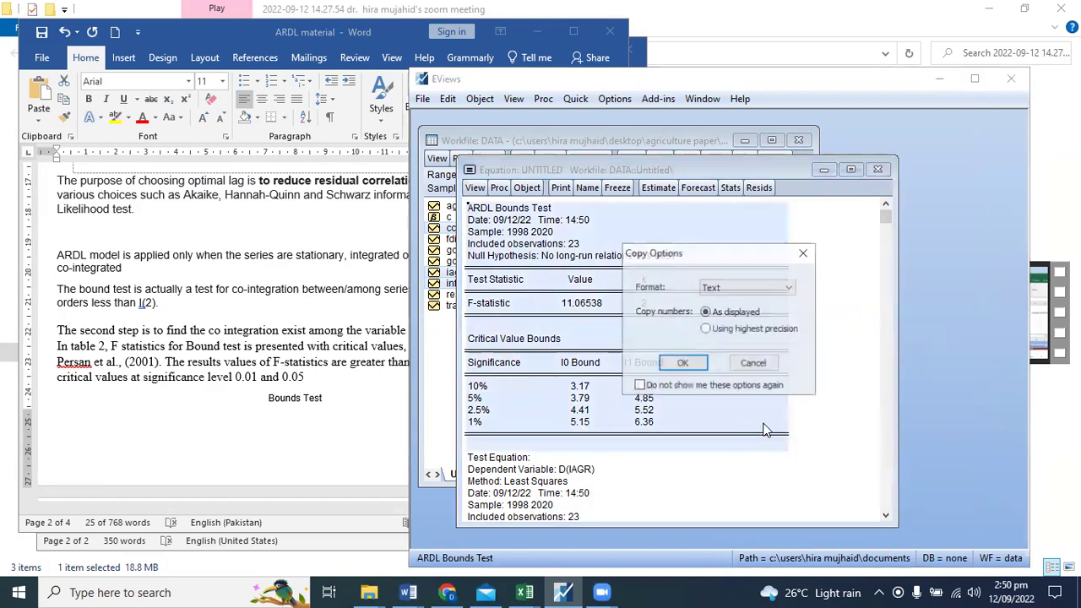
left_click(681, 363)
mouse_move(409, 592)
left_click(475, 514)
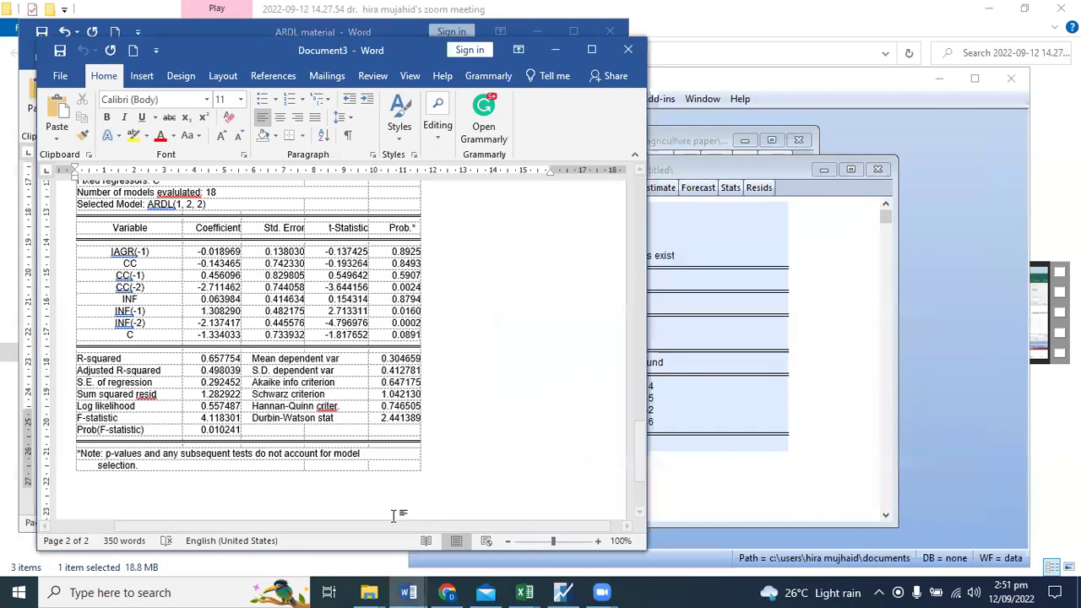
key("ctrl+v")
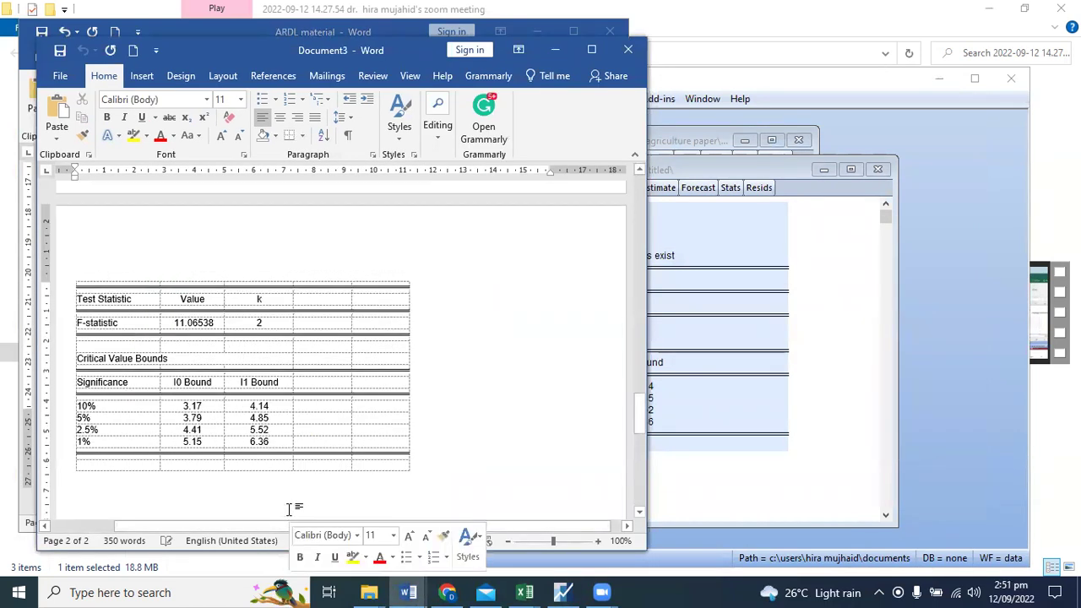
left_click(735, 306)
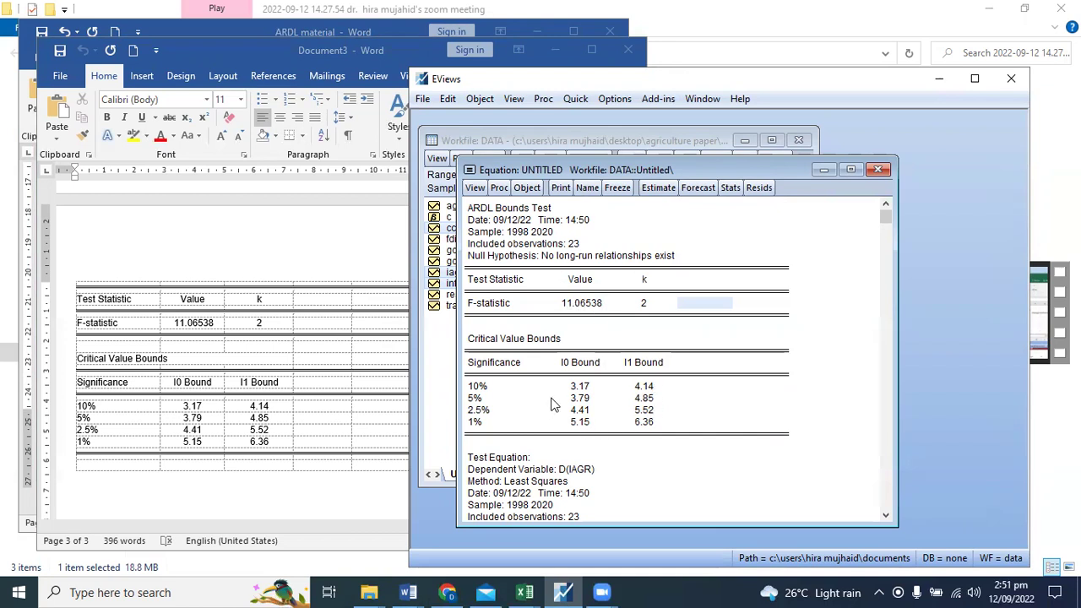
left_click(217, 504)
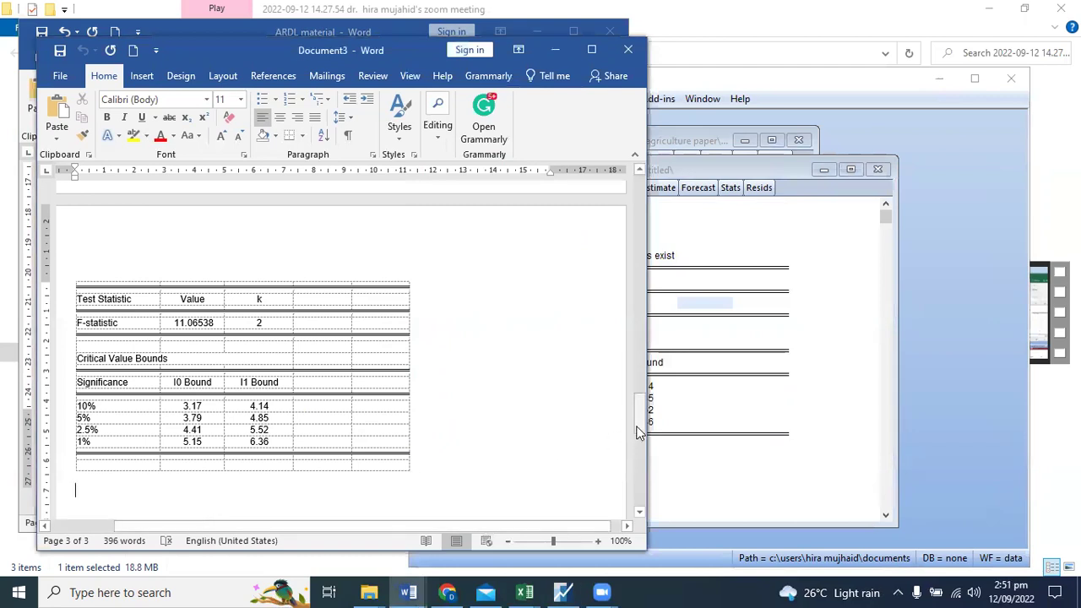
Switch to and scroll the ARDL material document, then bring up the ARDL bounds-testing PDF in Chrome.
left_click(407, 592)
left_click(364, 554)
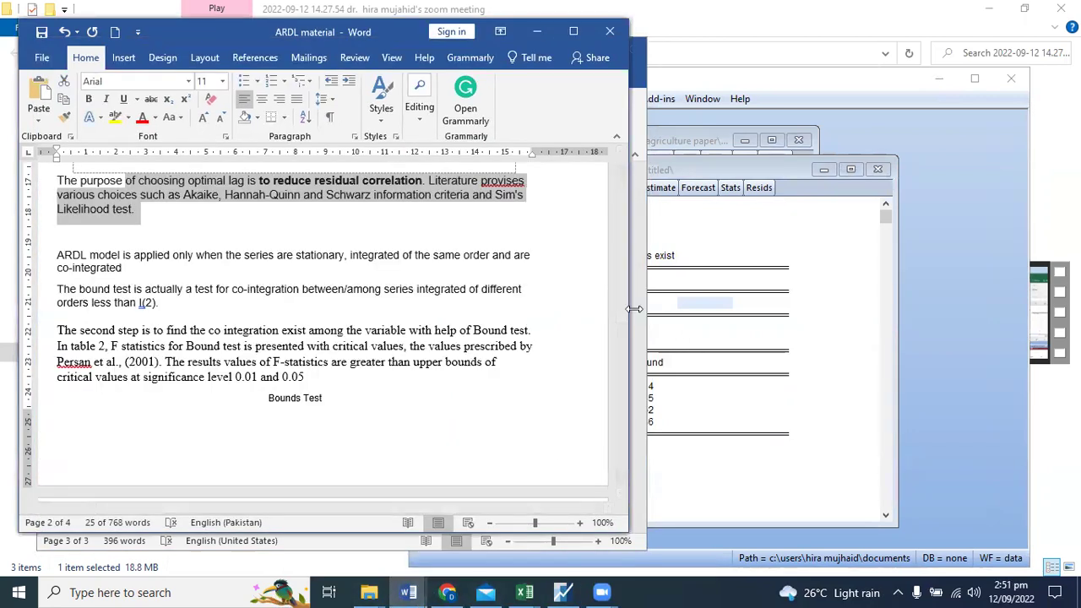
mouse_move(619, 309)
left_mouse_down()
mouse_move(618, 359)
mouse_move(619, 287)
mouse_move(619, 325)
left_mouse_up()
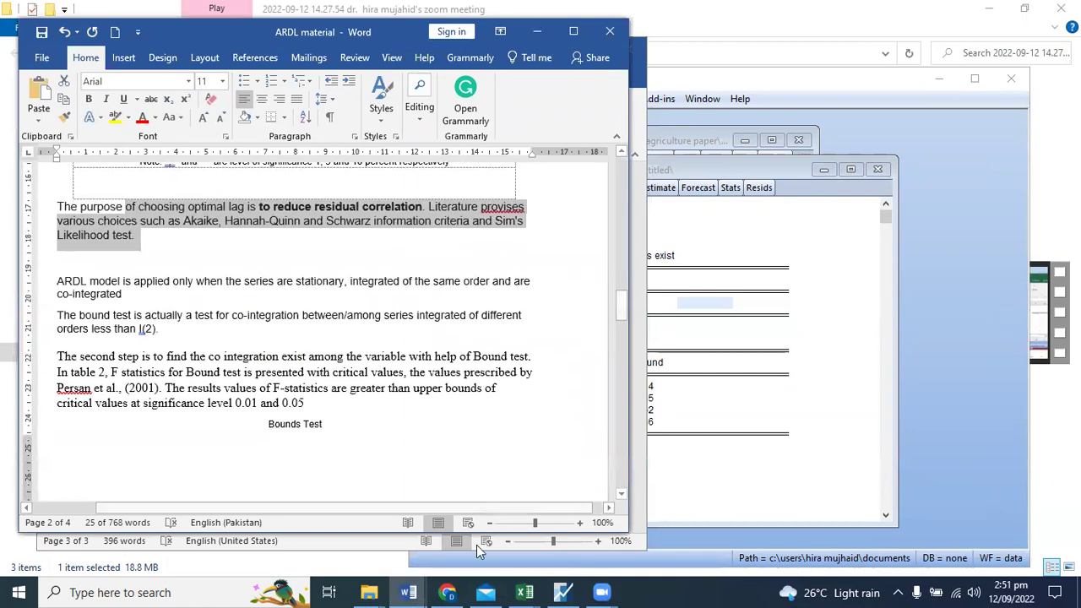
left_click(447, 592)
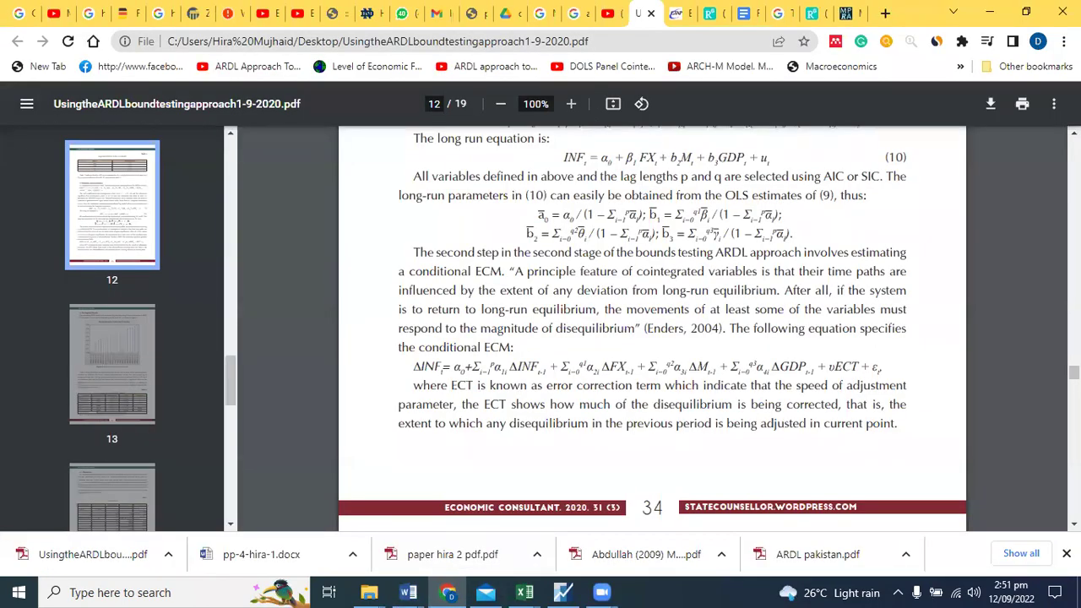
Scroll the paper to Table 5's F-Bounds Test on page 14, then return to the EViews bounds output.
scroll(652, 329, "down", 10)
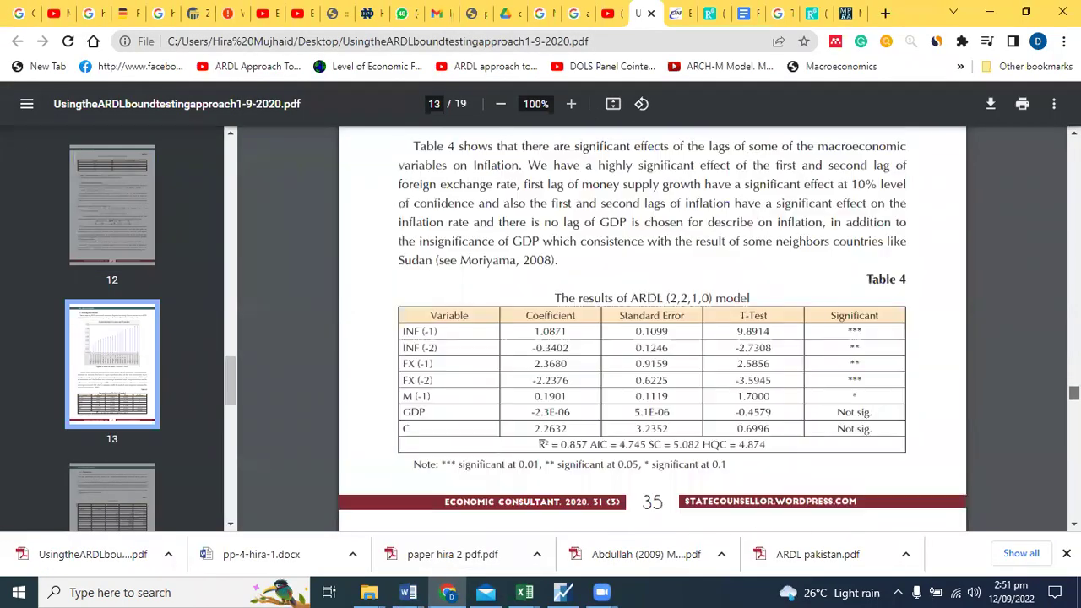
scroll(652, 330, "down", 6)
scroll(669, 390, "down", 1)
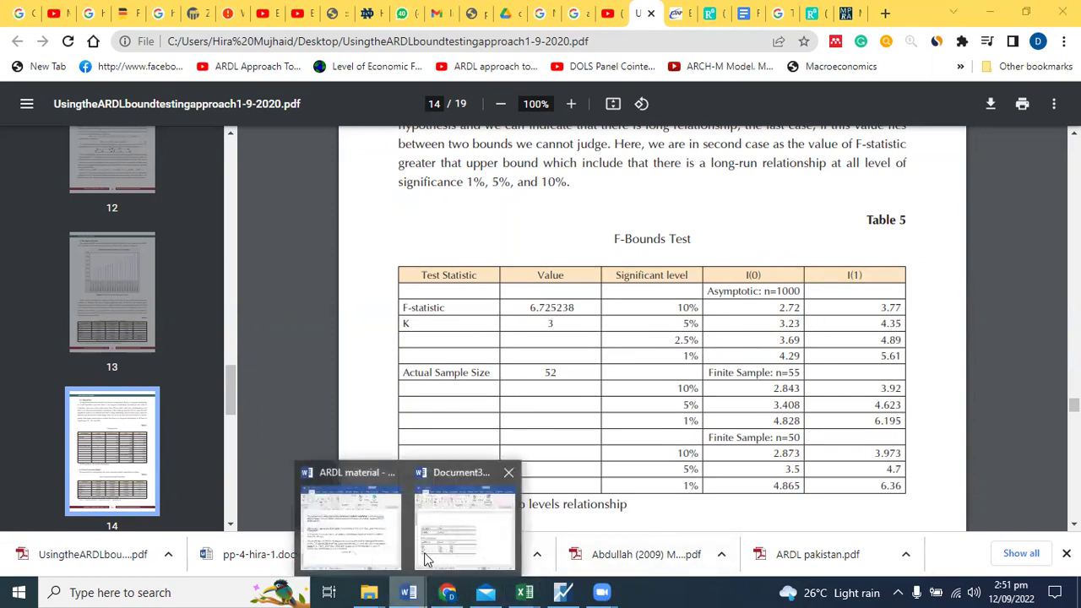
left_click(553, 591)
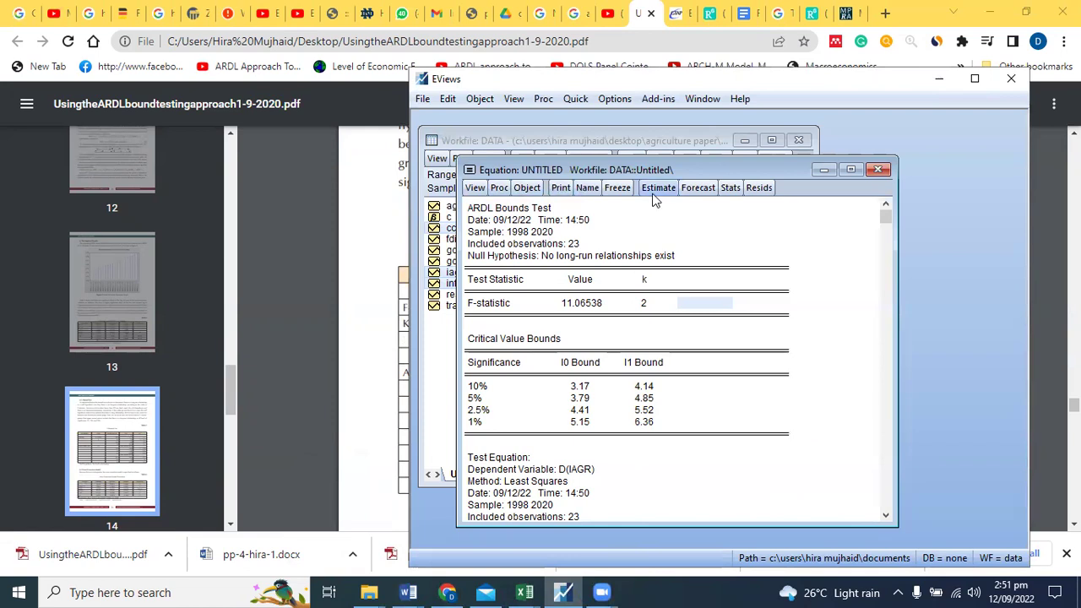
Consult the Word ARDL material checklist, highlighting its Error correction test item.
left_click(477, 188)
left_click(408, 592)
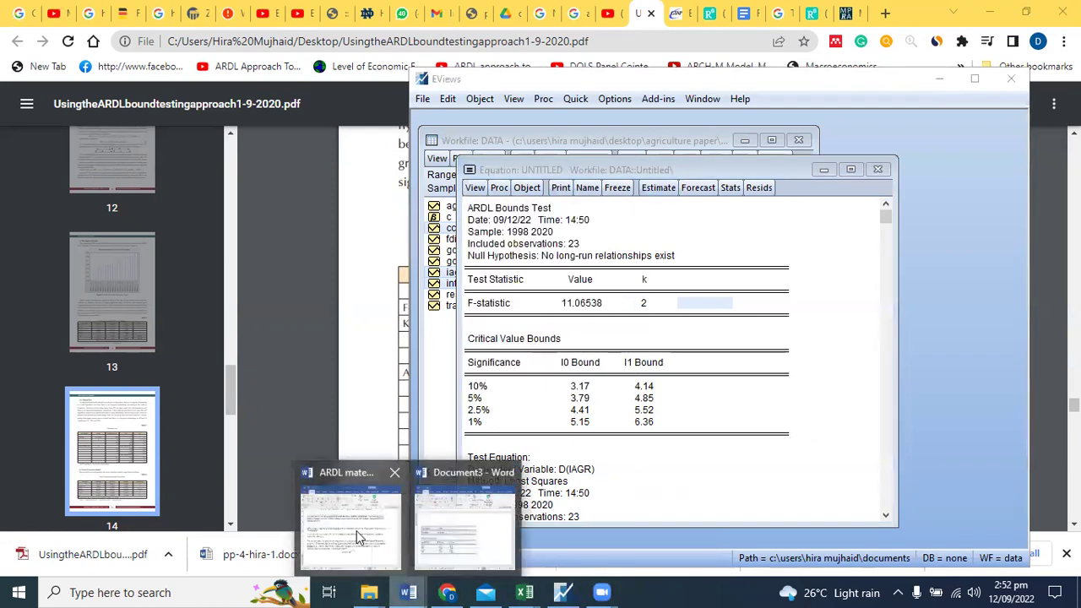
left_click(359, 537)
left_click_drag(616, 317, 636, 189)
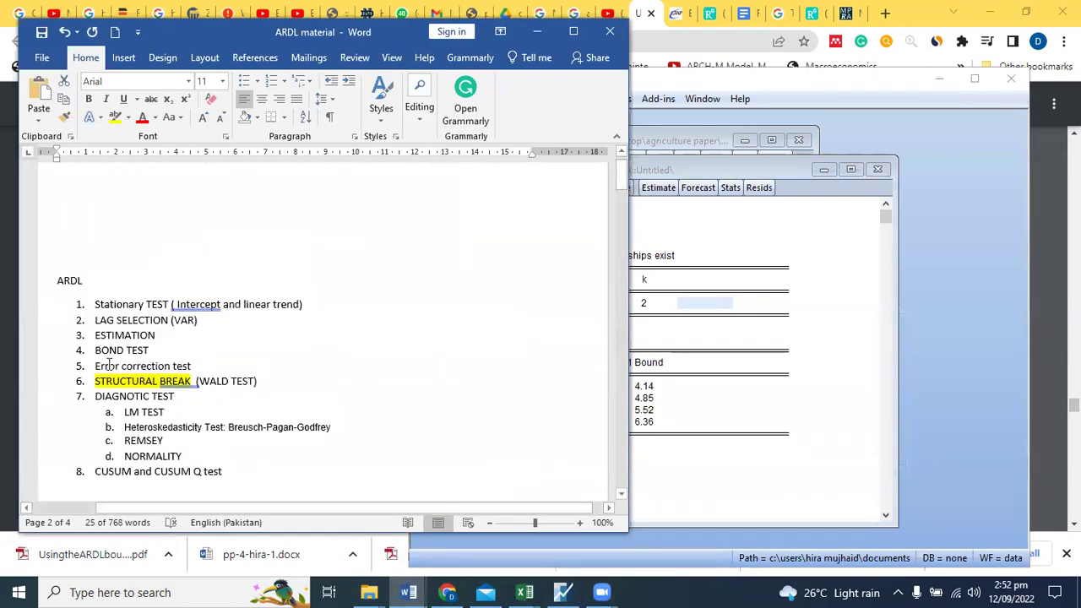
left_click_drag(96, 368, 193, 369)
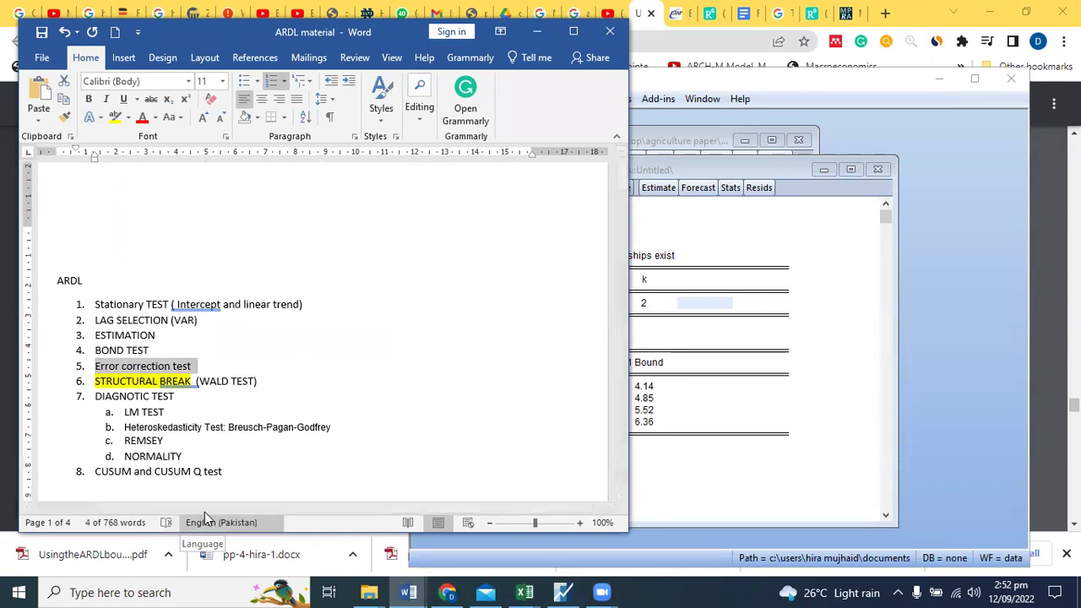
Back in EViews, open the equation's View menu toward Cointegration and Long Run Form.
left_click(737, 436)
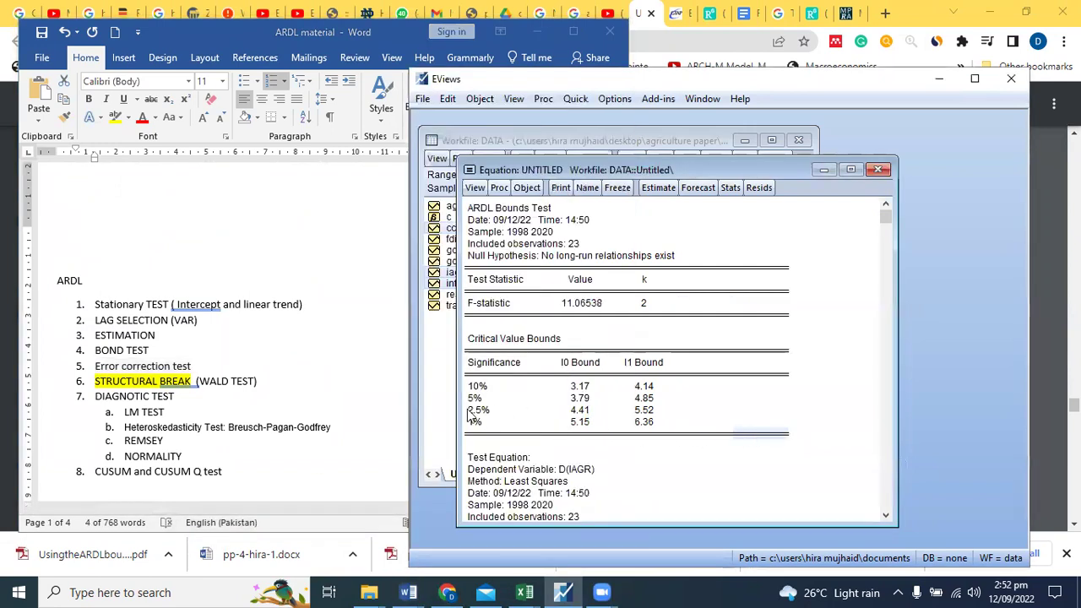
left_click(475, 189)
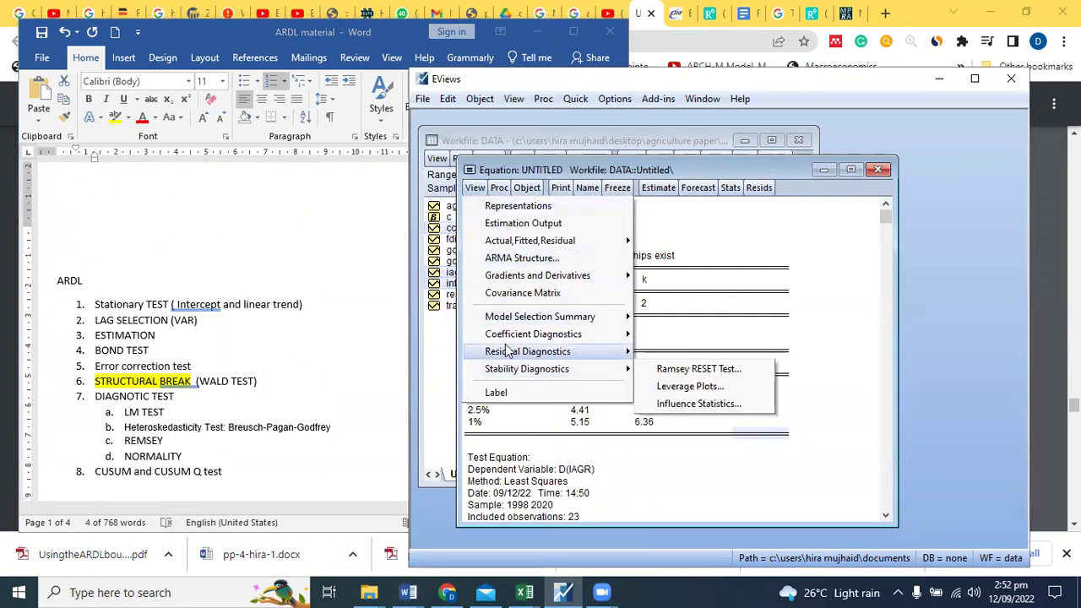
mouse_move(505, 337)
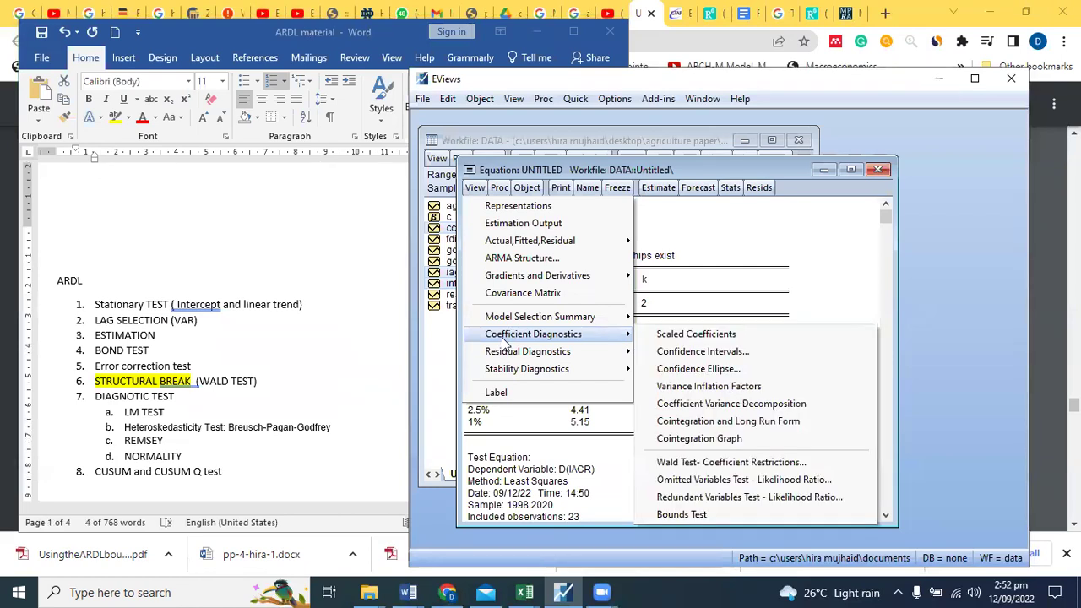
left_click(677, 421)
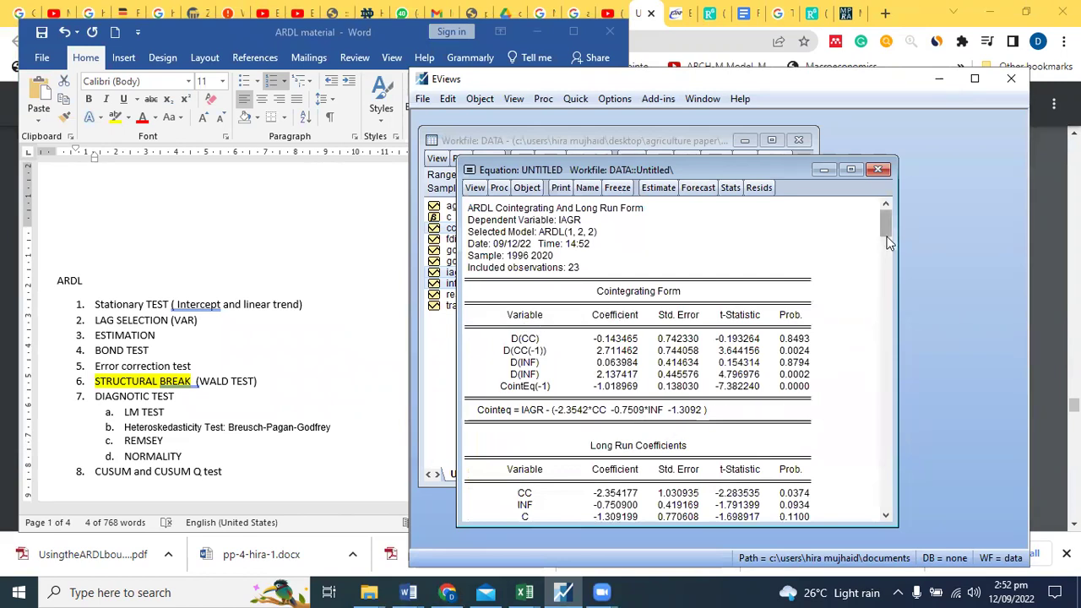
left_click_drag(887, 240, 886, 257)
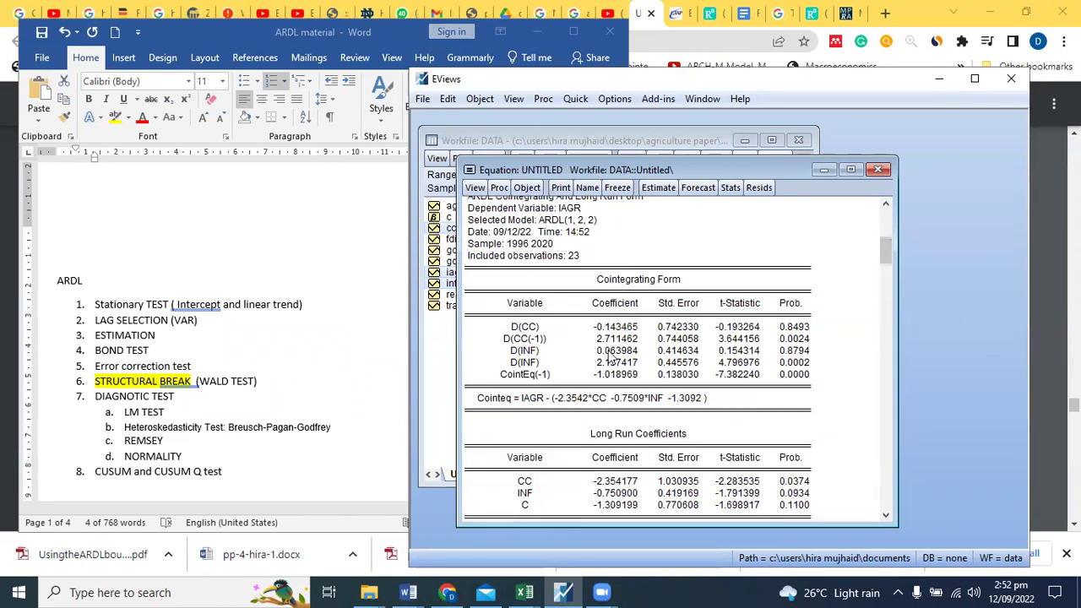
left_click(521, 377)
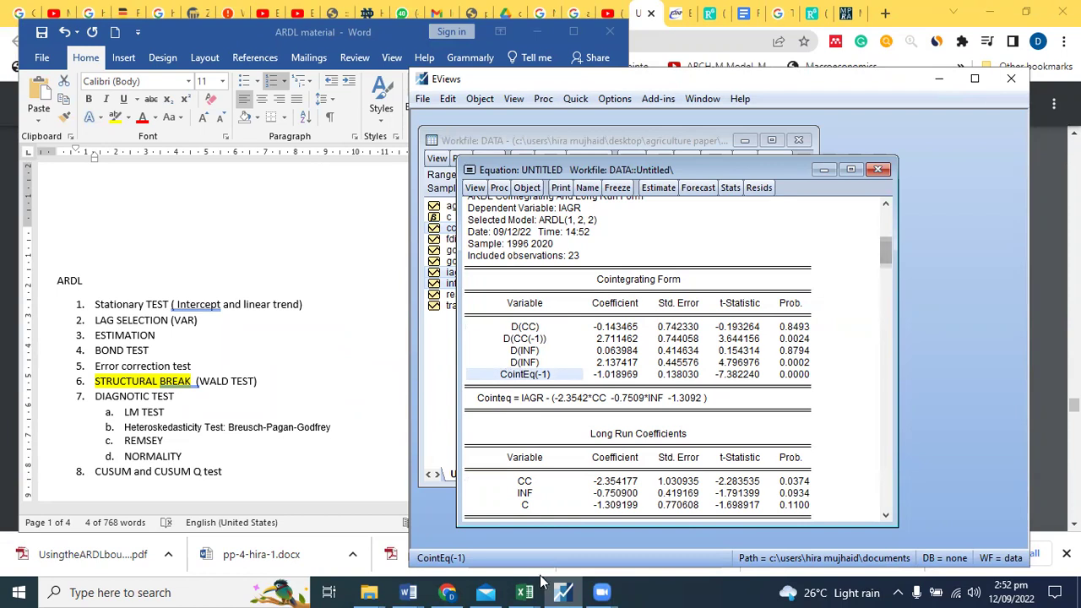
Scroll the Word ARDL material notes and return to the numbered list of ARDL test steps.
left_click(324, 453)
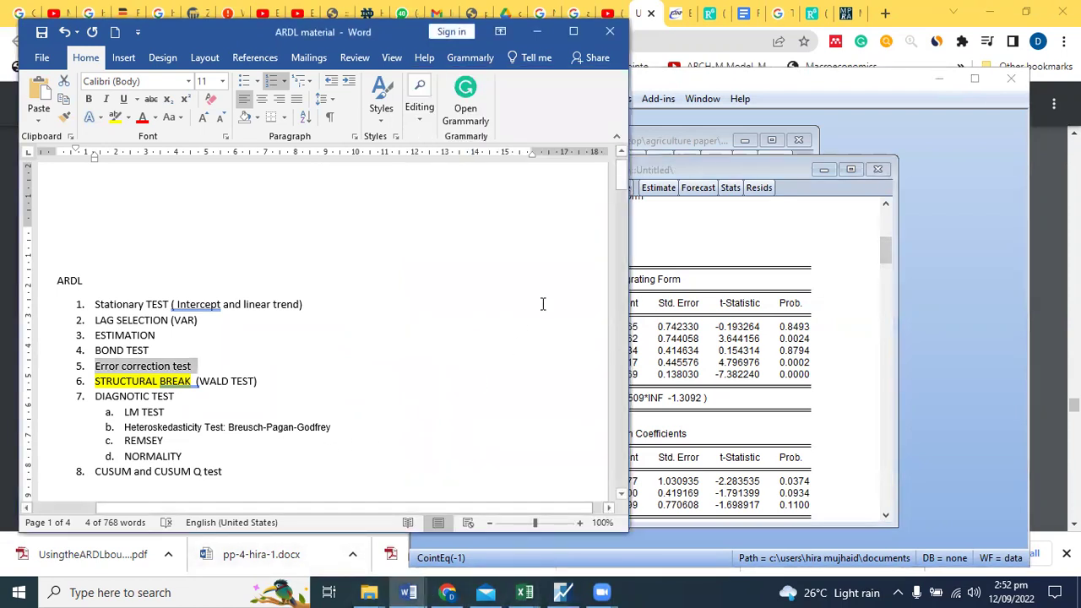
left_click_drag(617, 177, 599, 315)
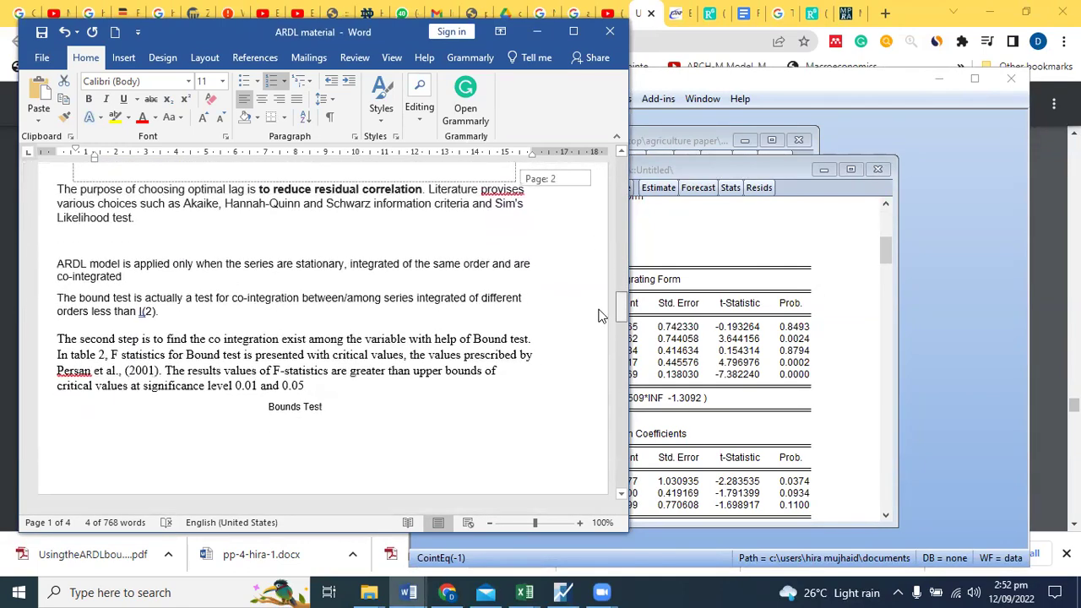
scroll(603, 328, "down", 6)
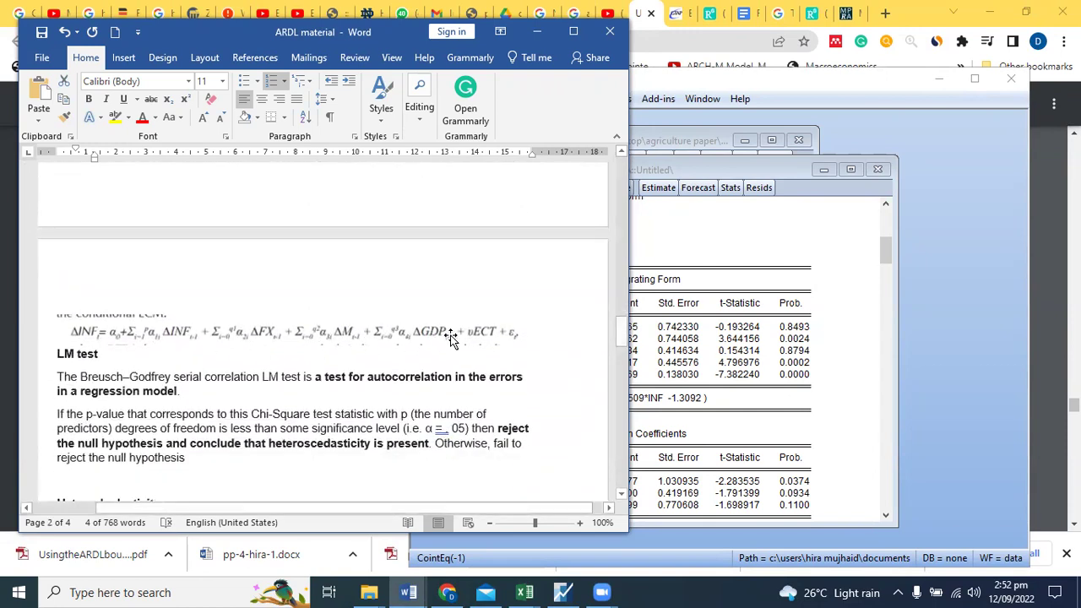
left_click(701, 403)
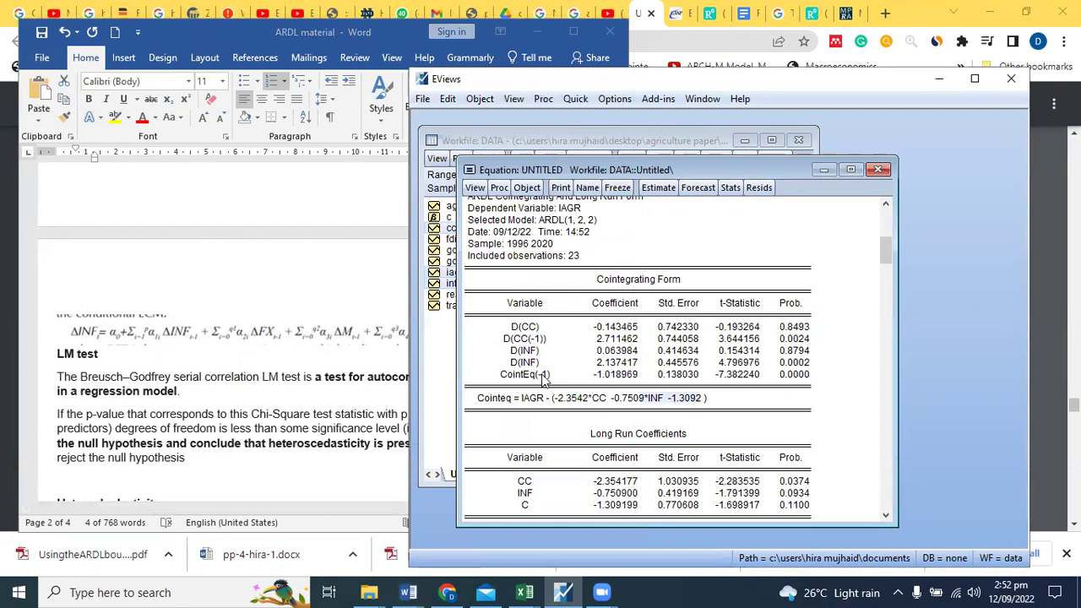
left_click(398, 342)
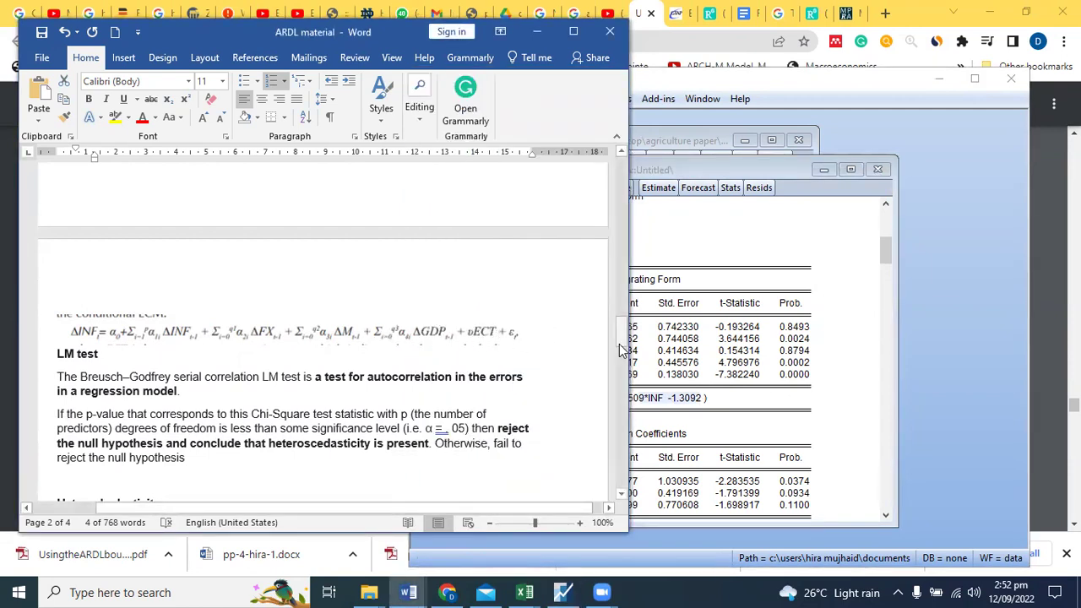
left_click_drag(622, 337, 616, 226)
Show the equation's Representations and highlight the CC coefficients C(2) through C(4).
left_click(678, 350)
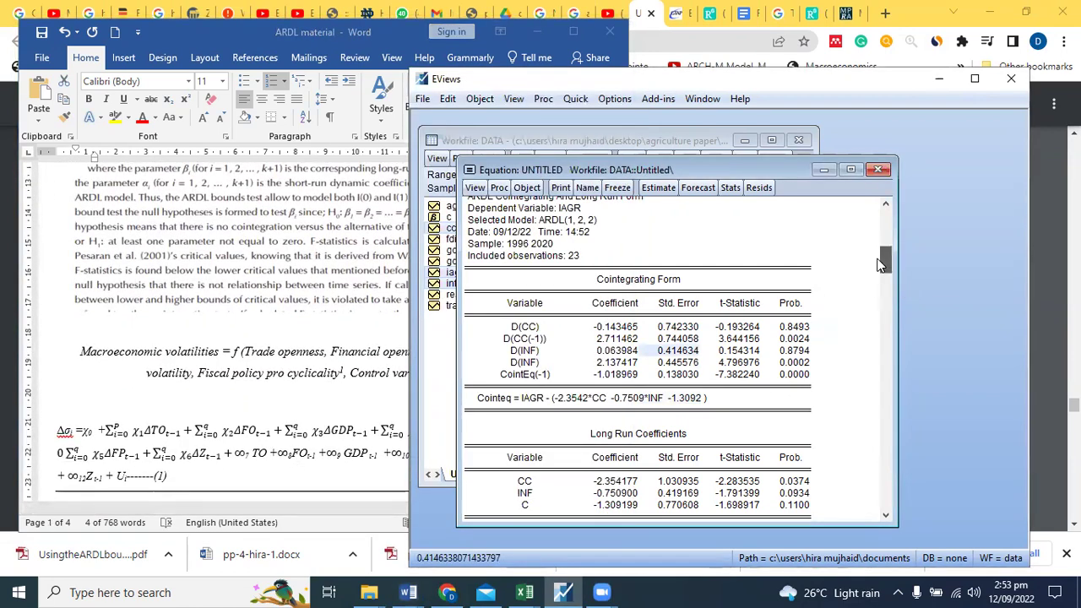
left_click_drag(880, 264, 909, 206)
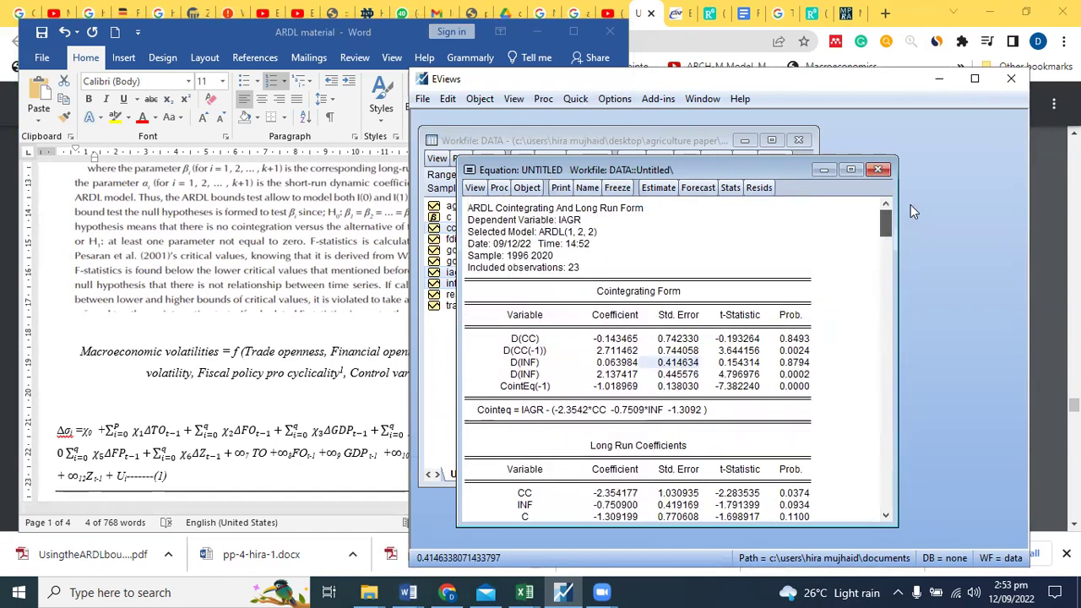
left_click(475, 187)
left_click(478, 204)
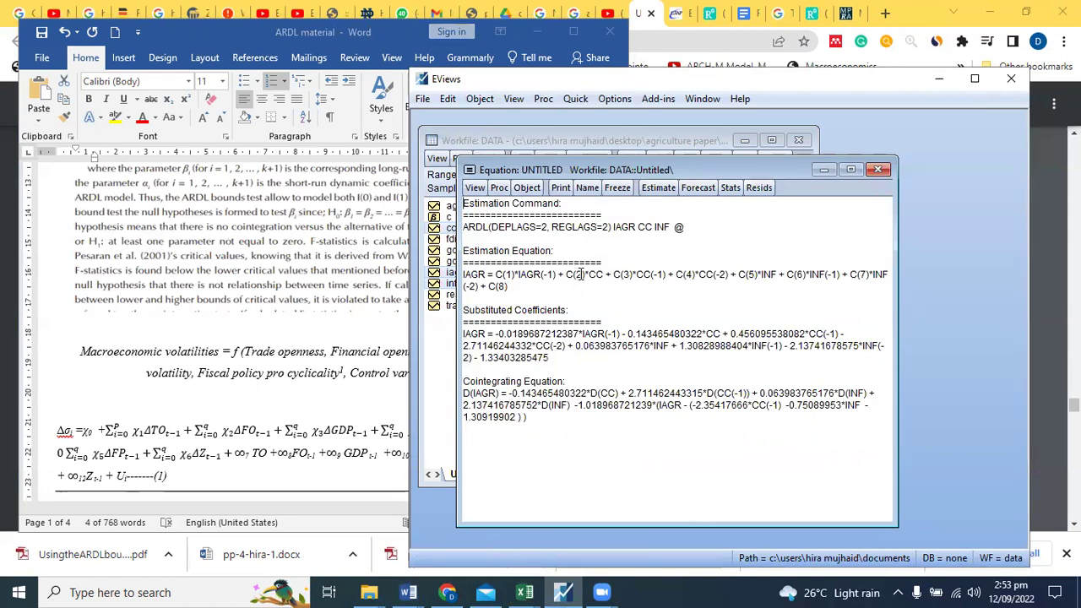
left_click_drag(576, 274, 723, 278)
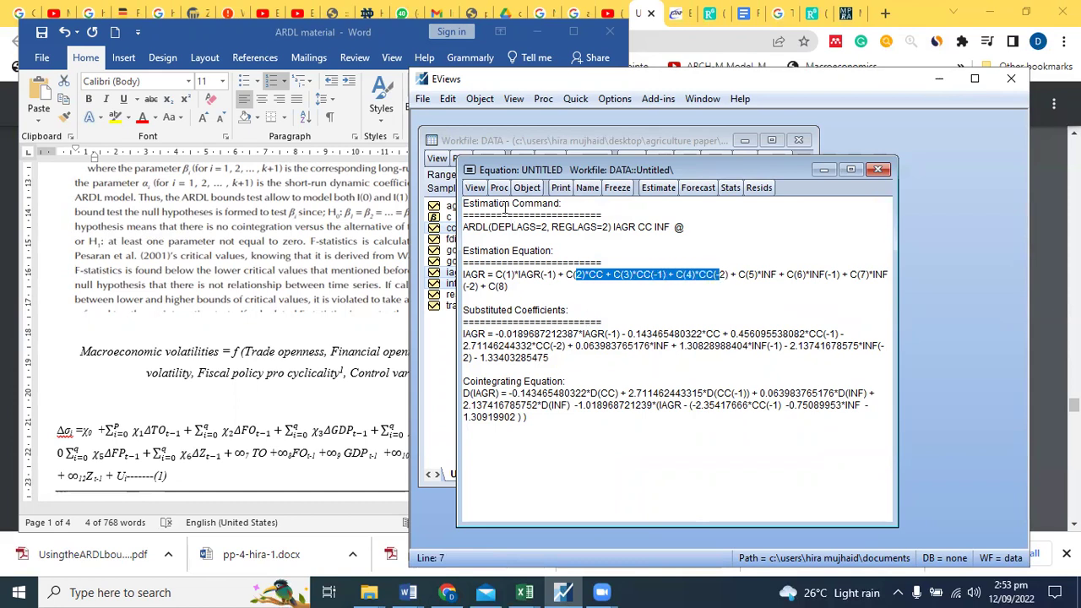
Bring up the Coefficient Diagnostics list from the equation's View menu.
left_click(477, 189)
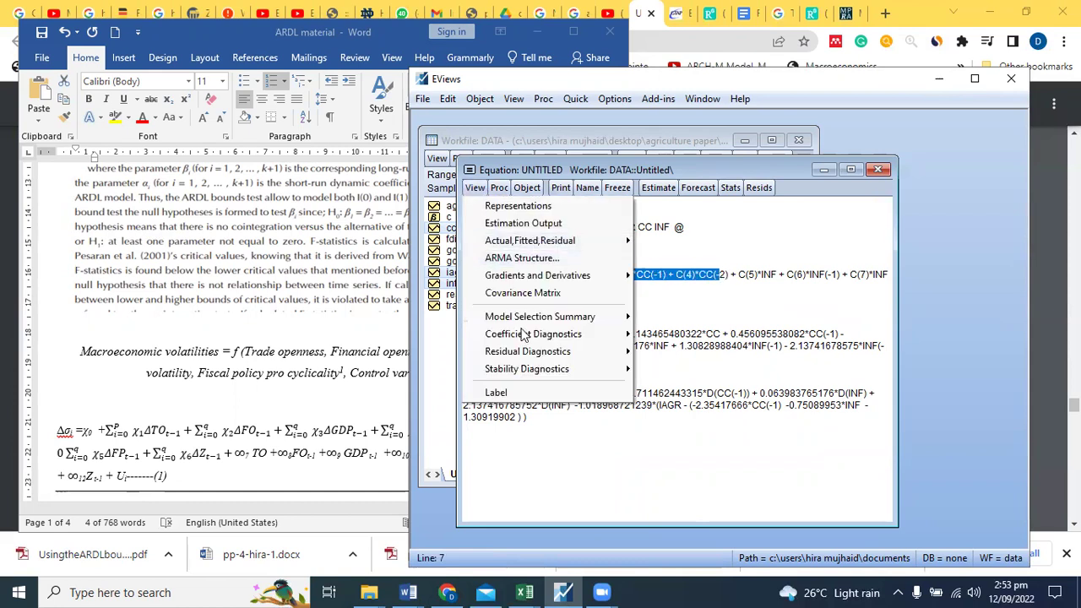
mouse_move(530, 373)
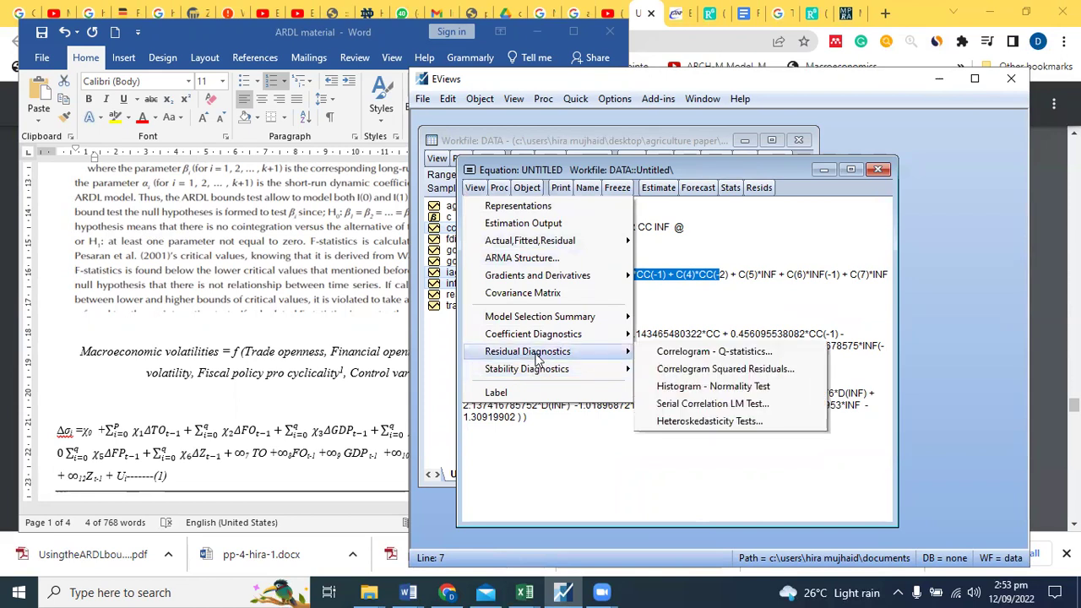
mouse_move(535, 337)
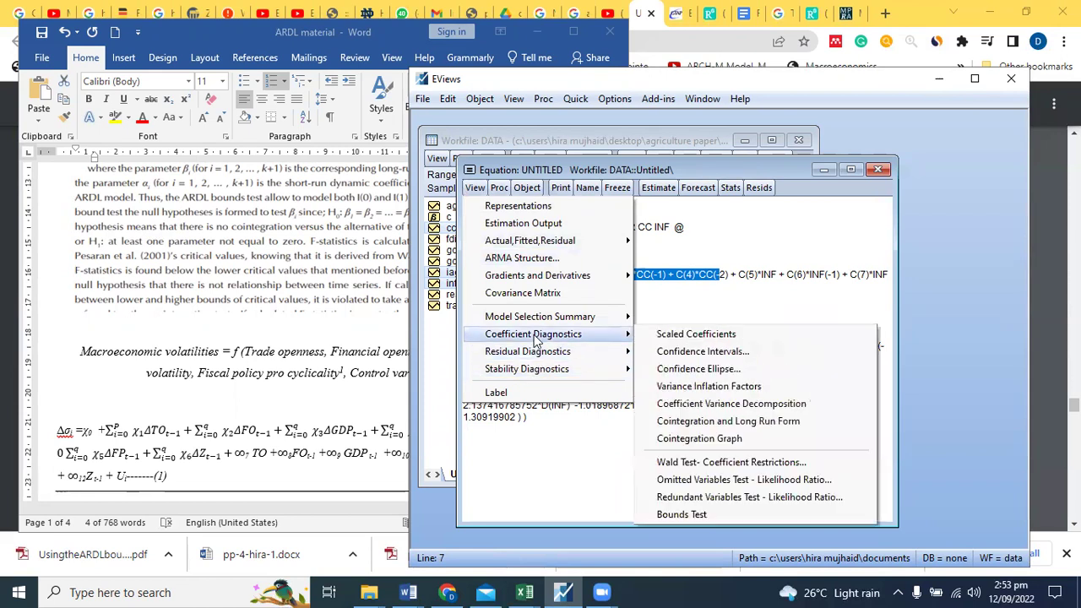
Start a Wald coefficient-restriction test and begin entering the restriction c(2)=c(3)=c(4)=.
left_click(684, 463)
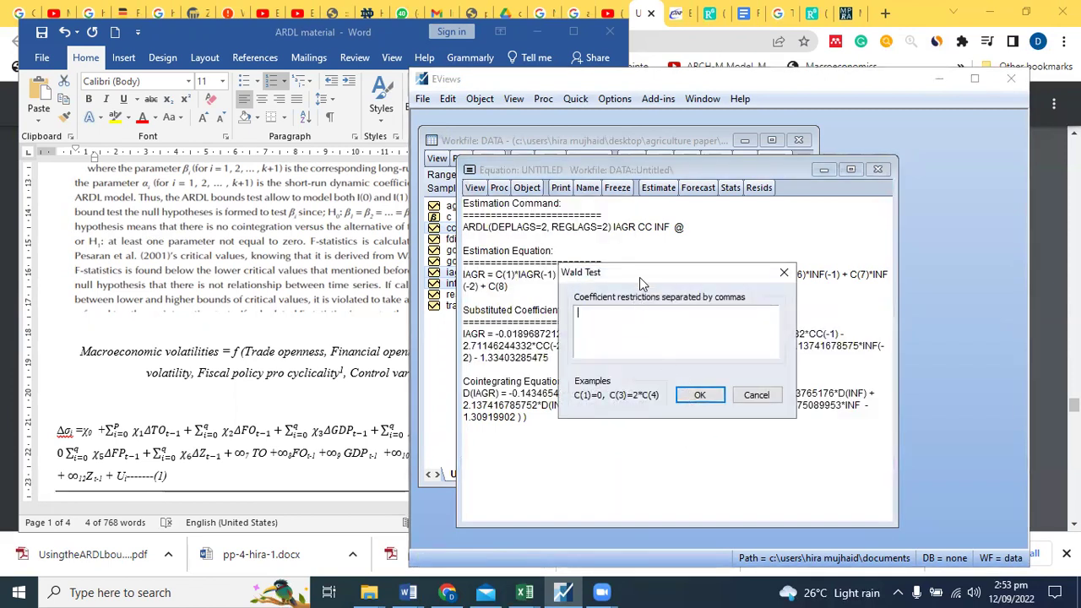
type("c")
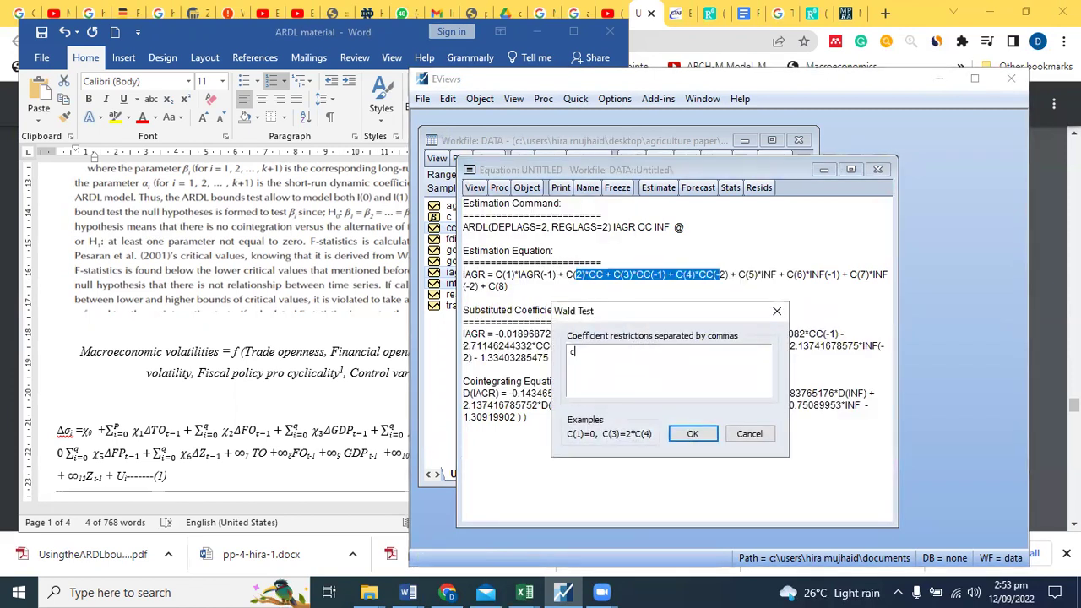
type("(2")
type(")=c(3)=c(4)=0")
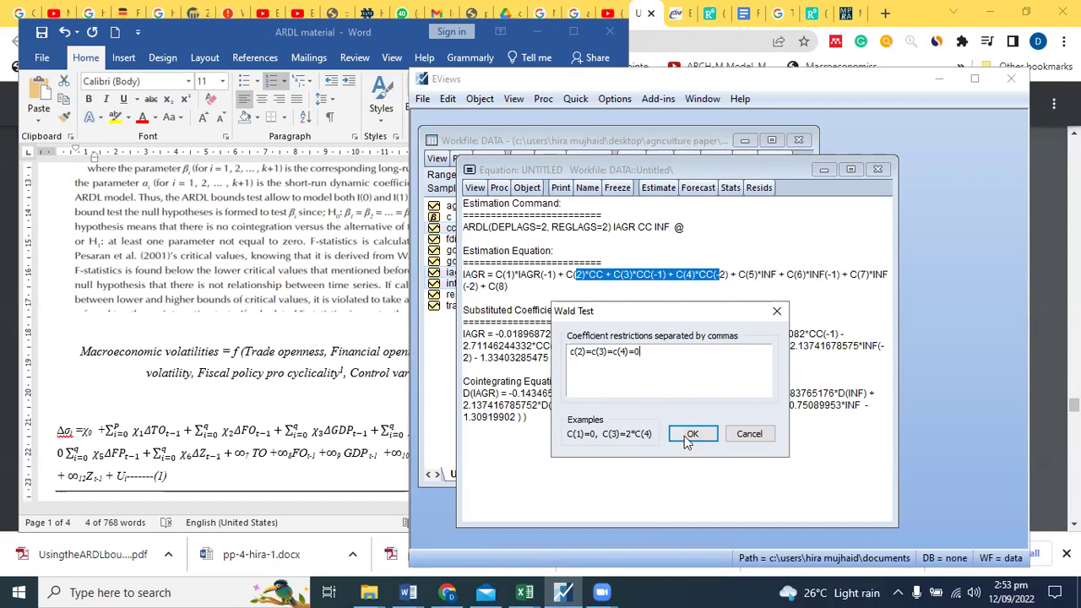
Run the Wald test (F 4.798321, prob 0.0155), copy its results, and return to the Word notes.
left_click(689, 435)
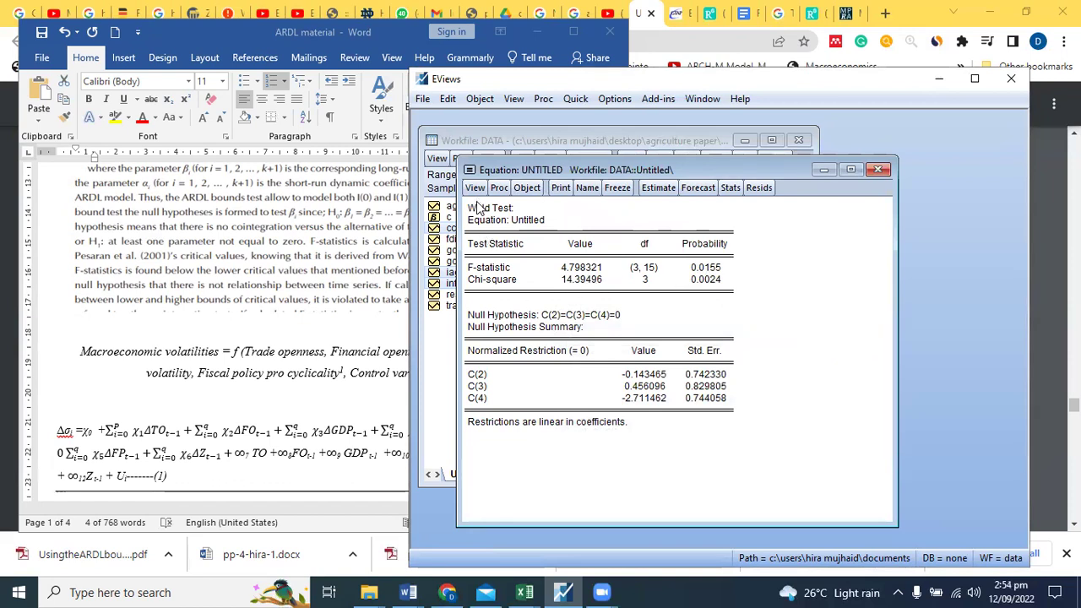
left_click_drag(478, 207, 750, 337)
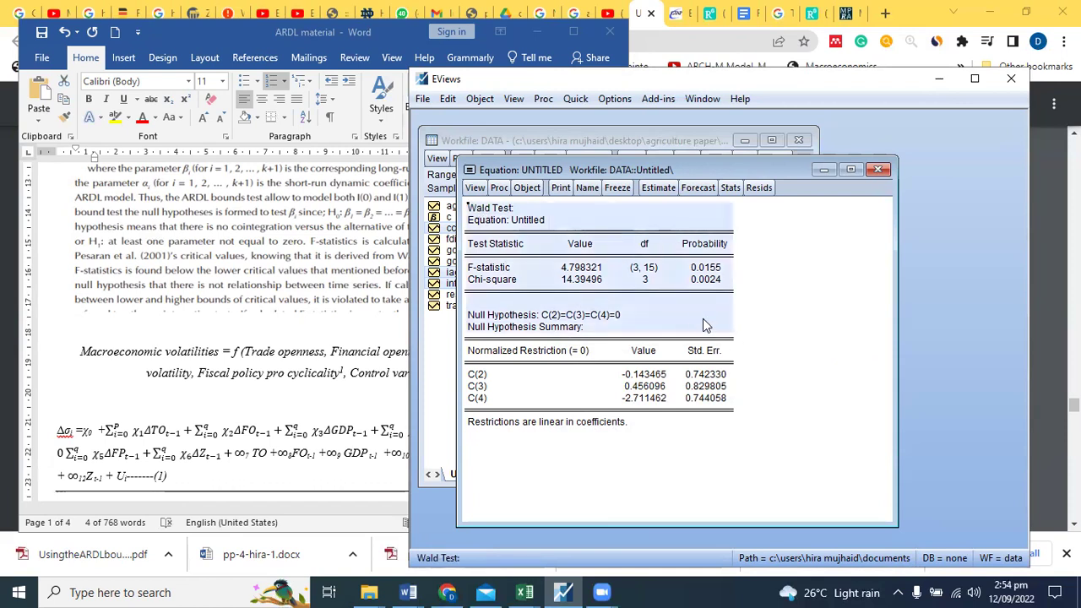
right_click(703, 319)
left_click(725, 329)
left_click(682, 365)
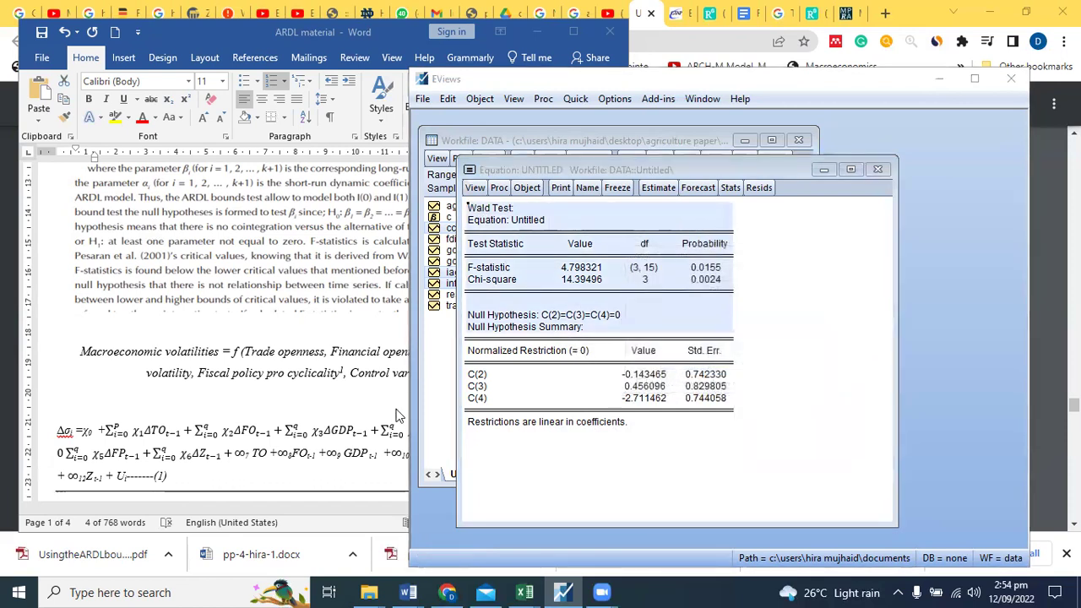
left_click(322, 427)
left_click_drag(623, 215, 605, 376)
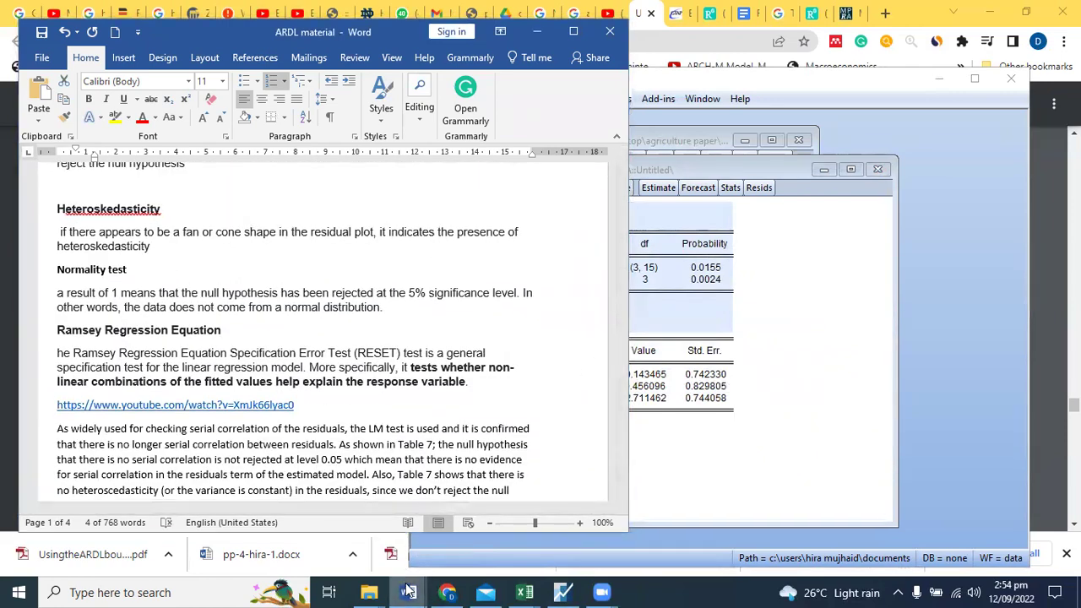
Check the pasted Wald test table in Word's Document3, then return to the EViews Wald output.
mouse_move(407, 592)
left_click(427, 561)
left_click_drag(639, 422, 640, 448)
left_click(223, 300)
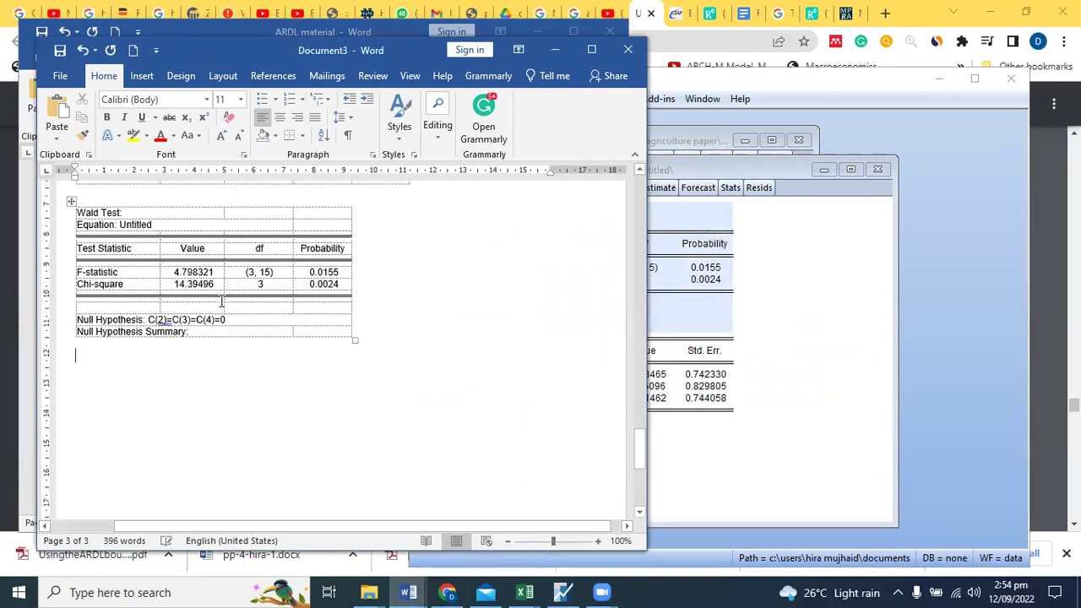
left_click(745, 432)
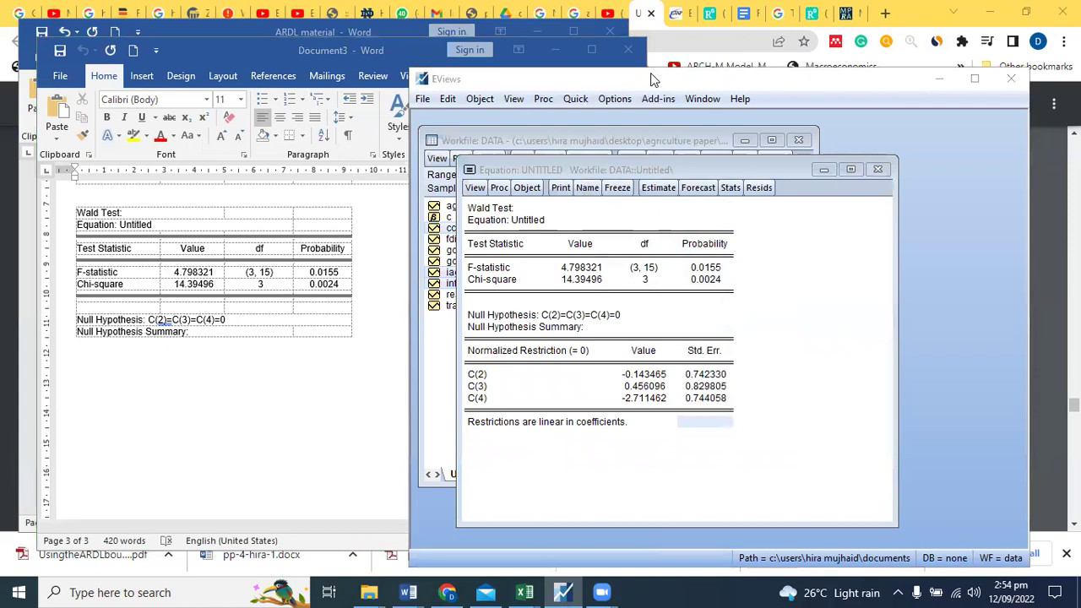